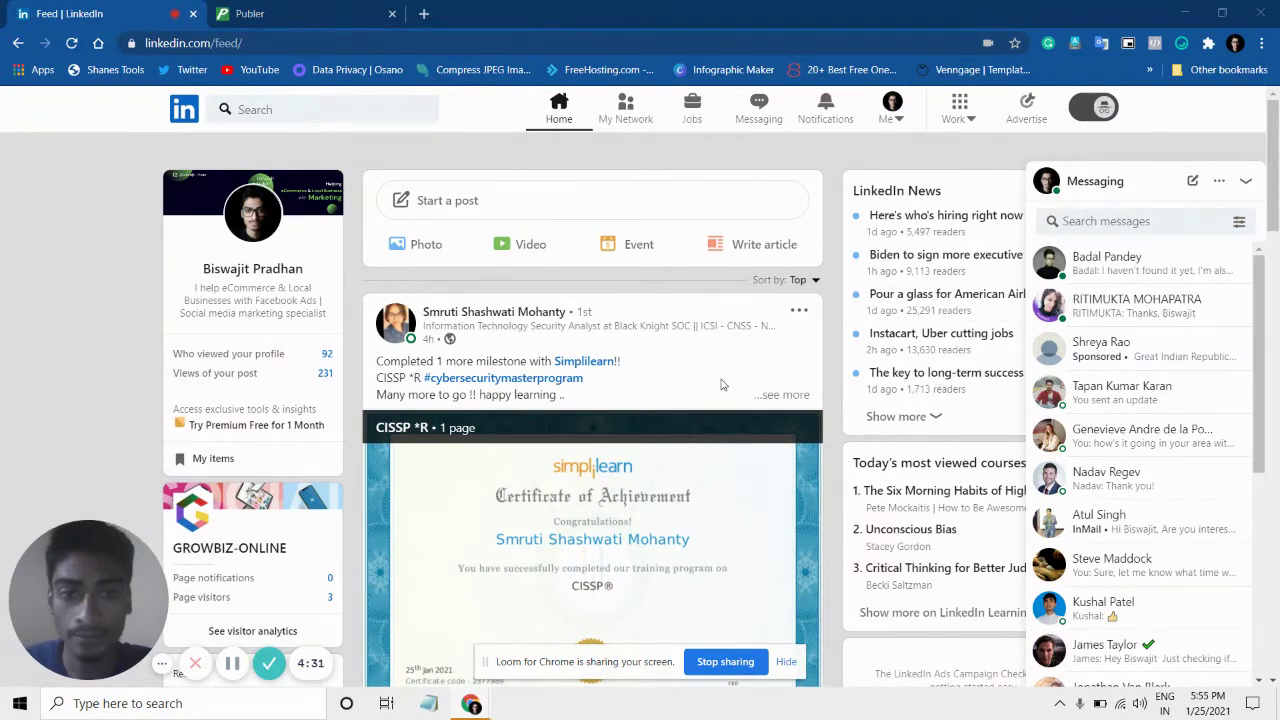
- Load publer.io in a fresh Chrome tab to reach the Publer dashboard
scroll(718, 385, down, 2)
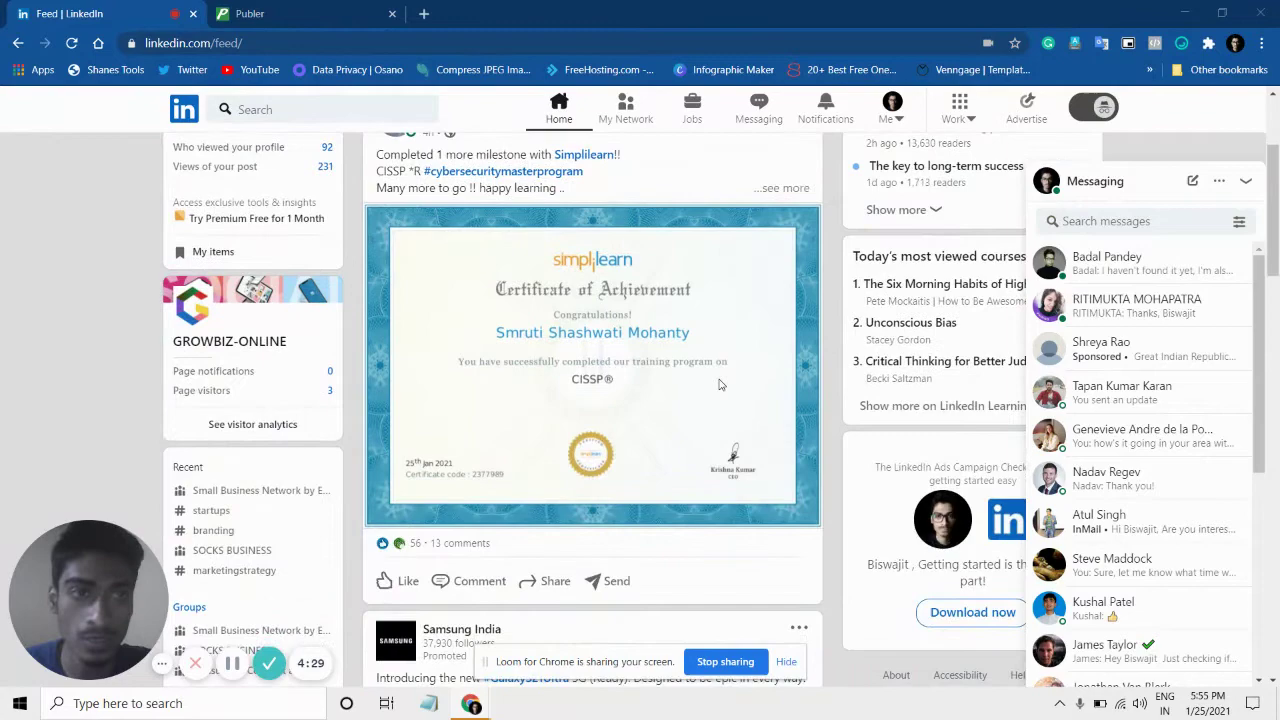
scroll(718, 385, up, 2)
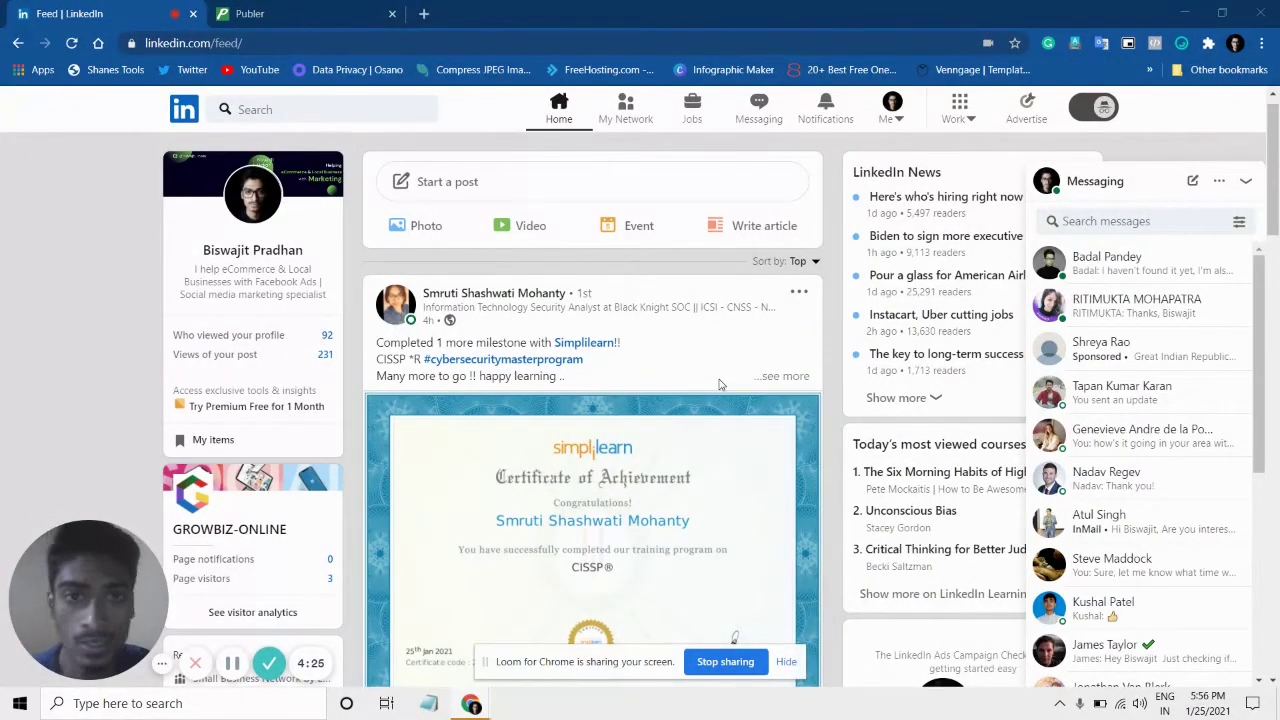
scroll(601, 385, down, 3)
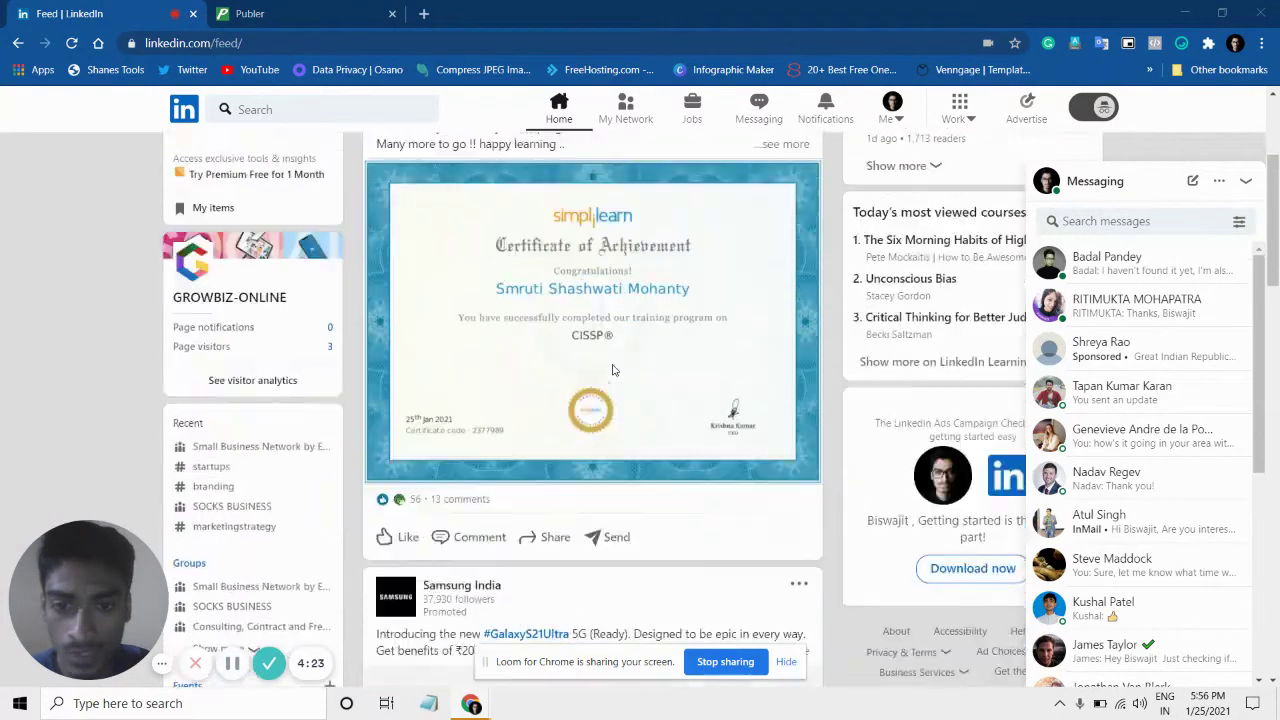
scroll(614, 371, up, 2)
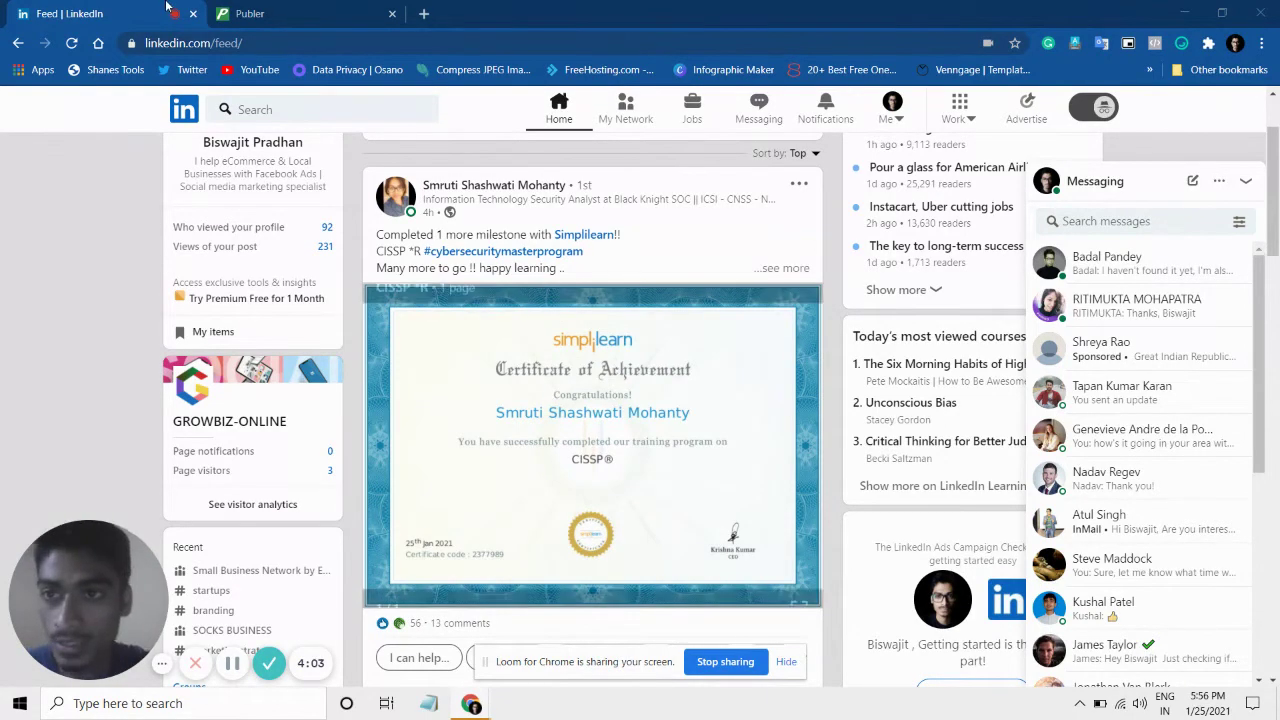
click(325, 13)
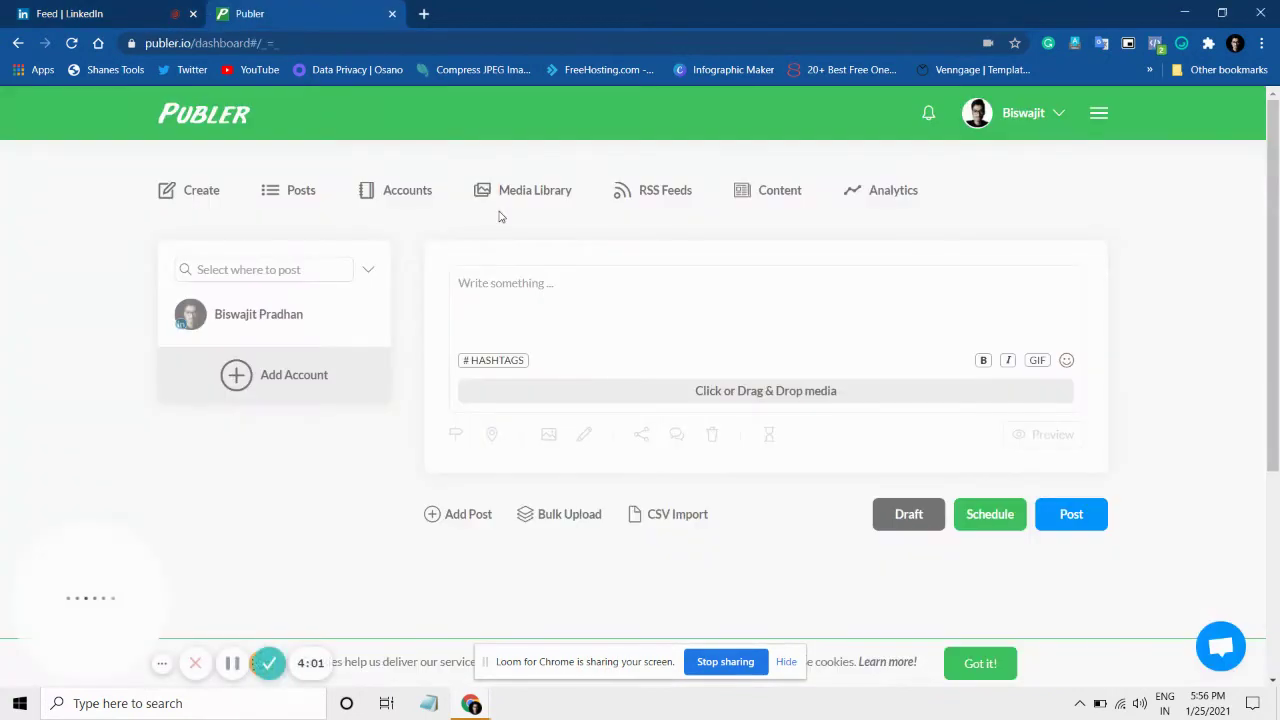
click(424, 13)
click(368, 43)
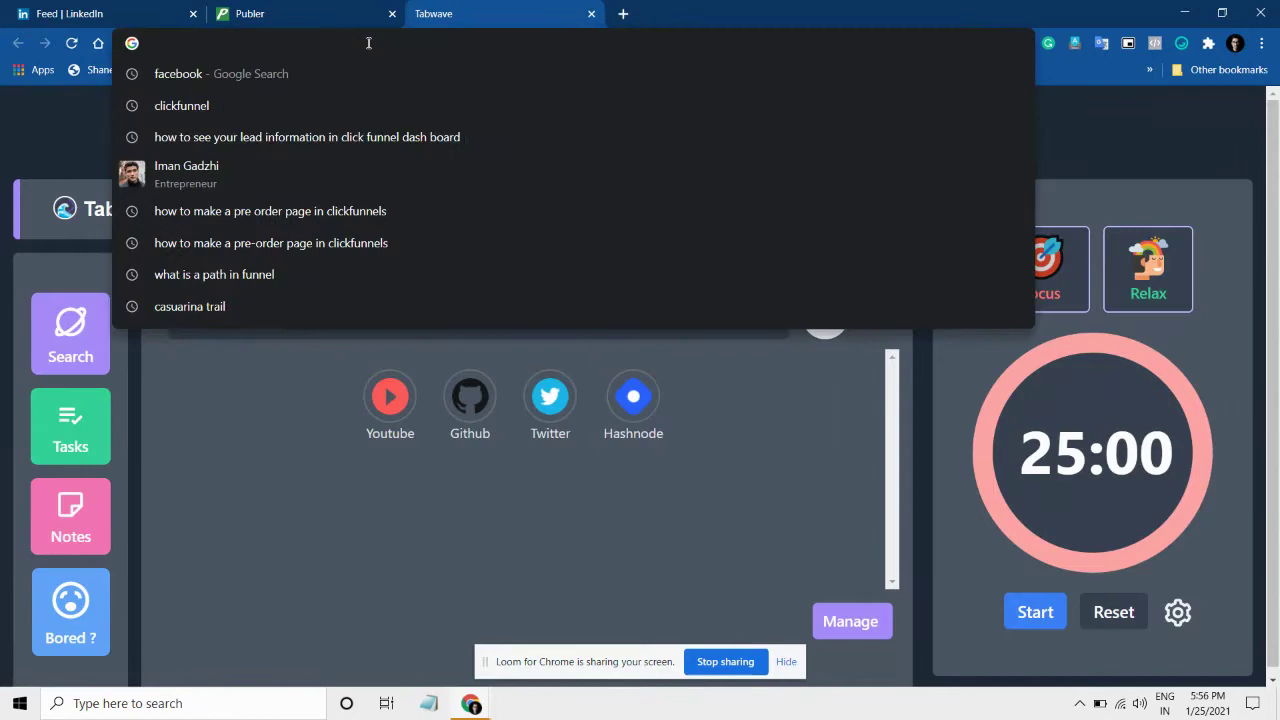
text(publer.io/dashboar)
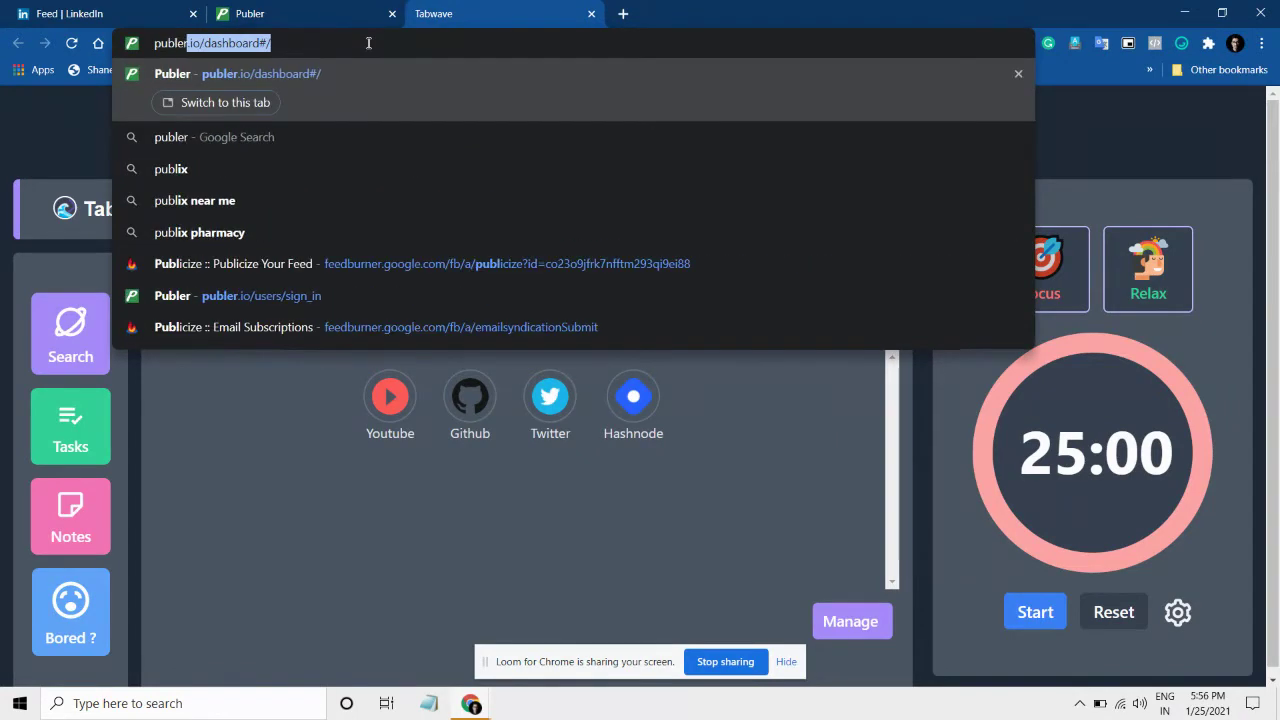
key(BackSpace)
key(BackSpace)
key(BackSpace)
key(BackSpace)
key(BackSpace)
key(BackSpace)
key(BackSpace)
key(BackSpace)
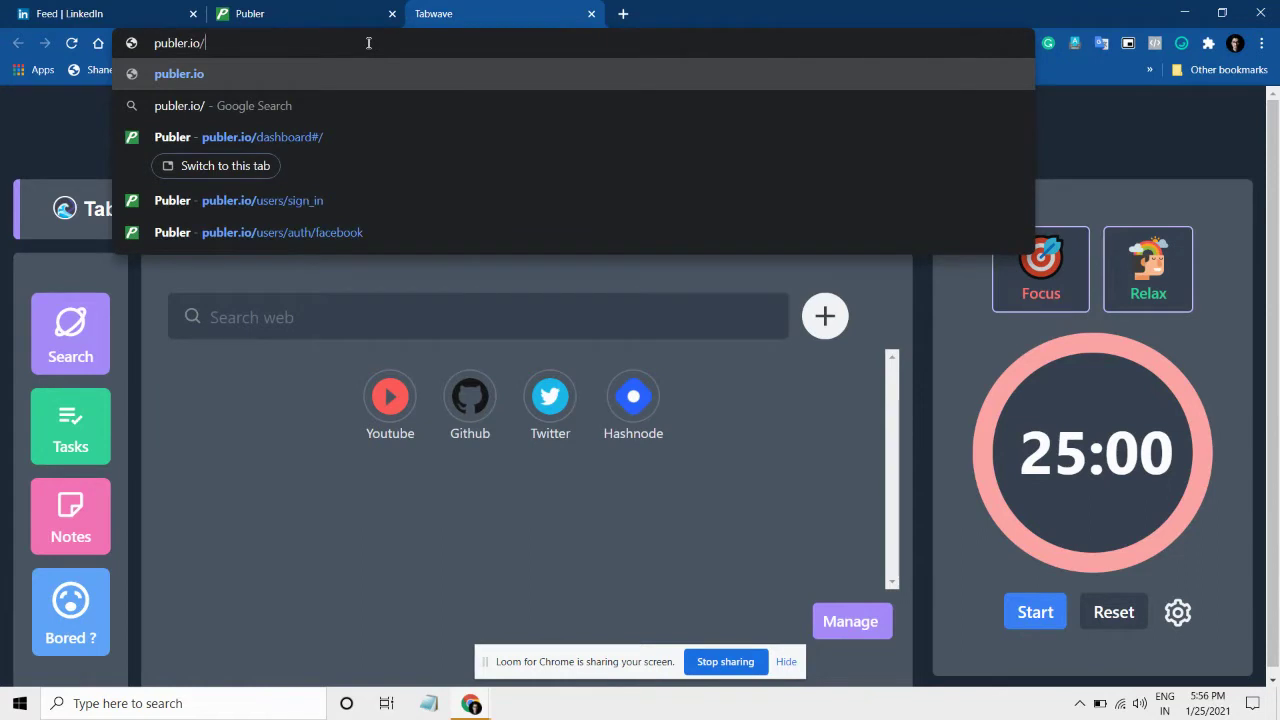
key(Return)
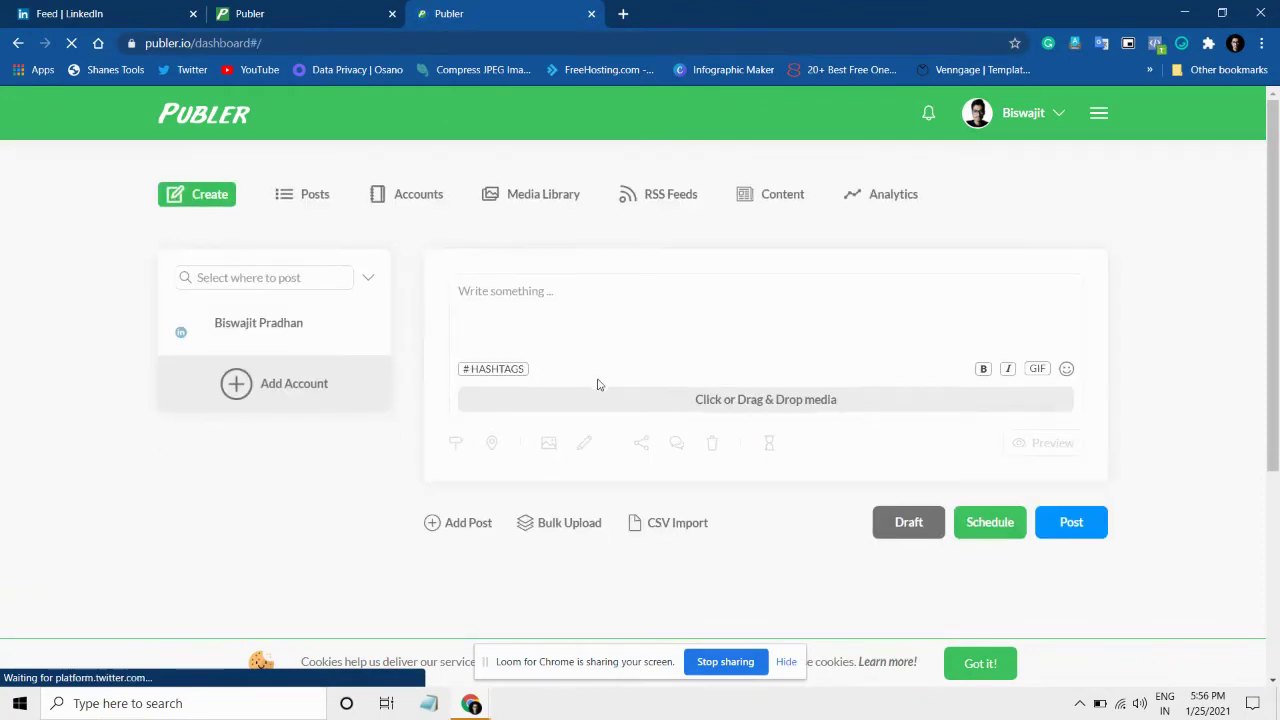
click(230, 334)
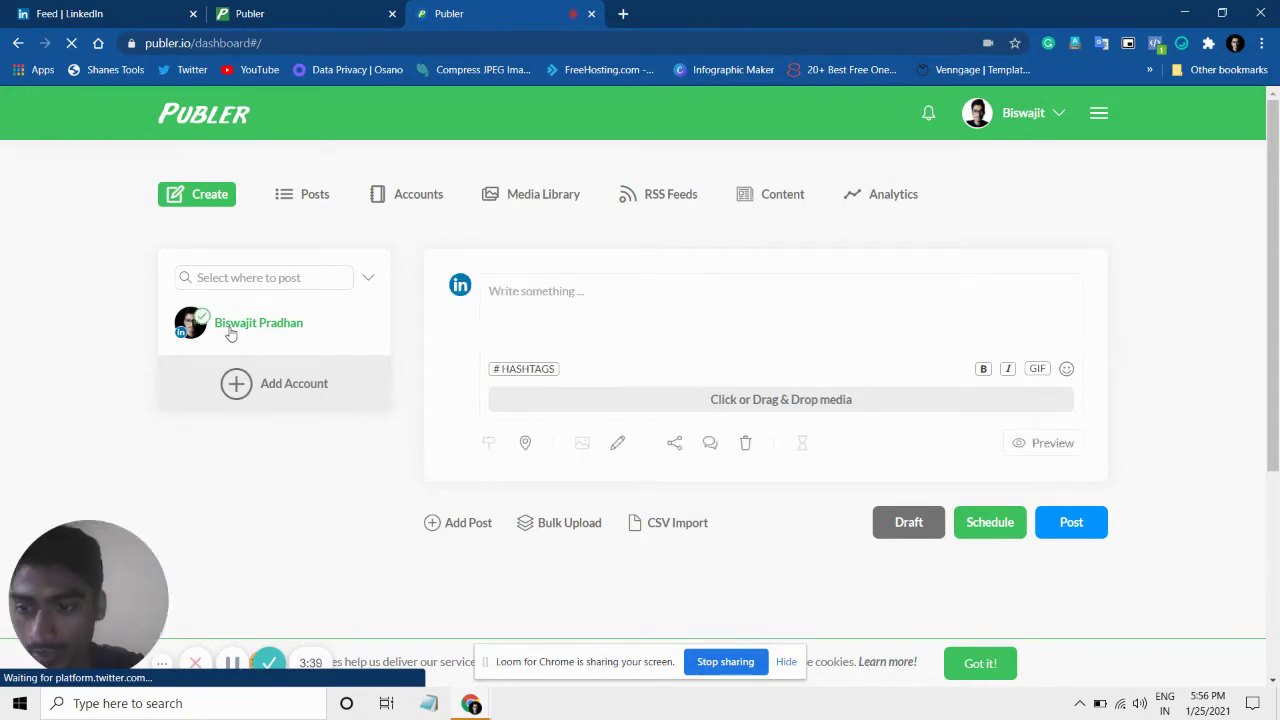
click(303, 390)
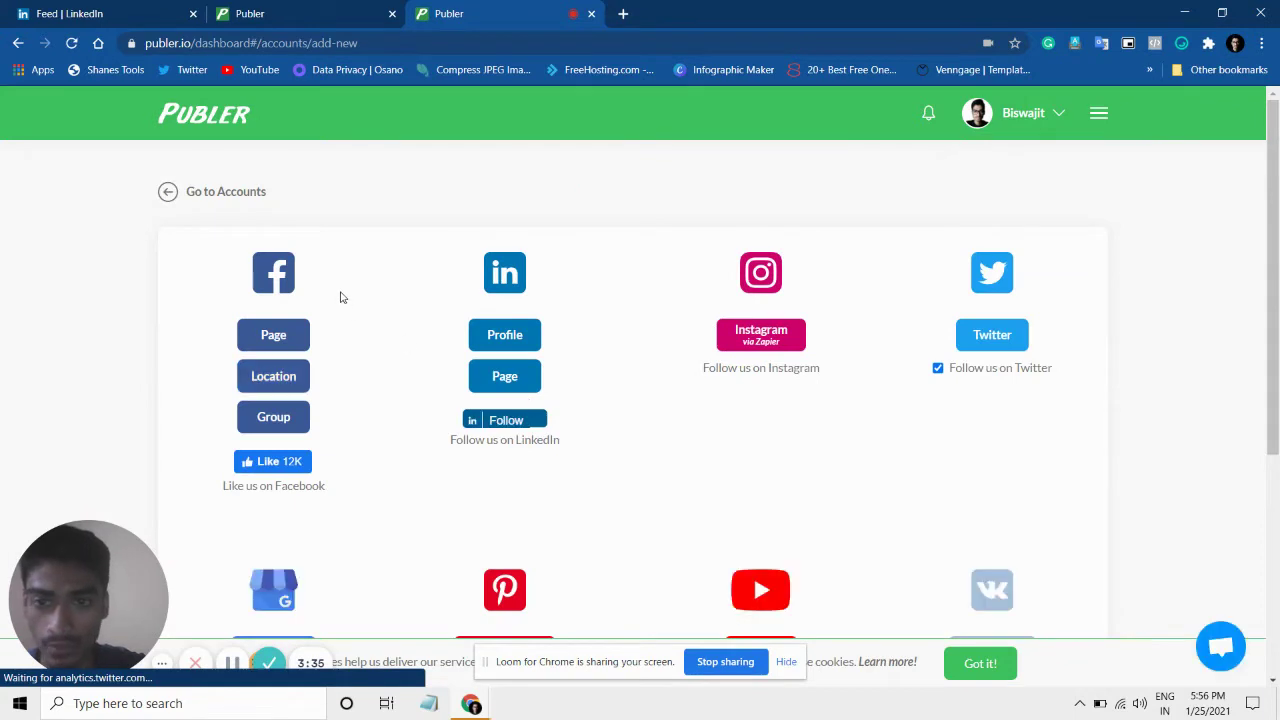
scroll(340, 296, down, 1)
scroll(486, 234, down, 1)
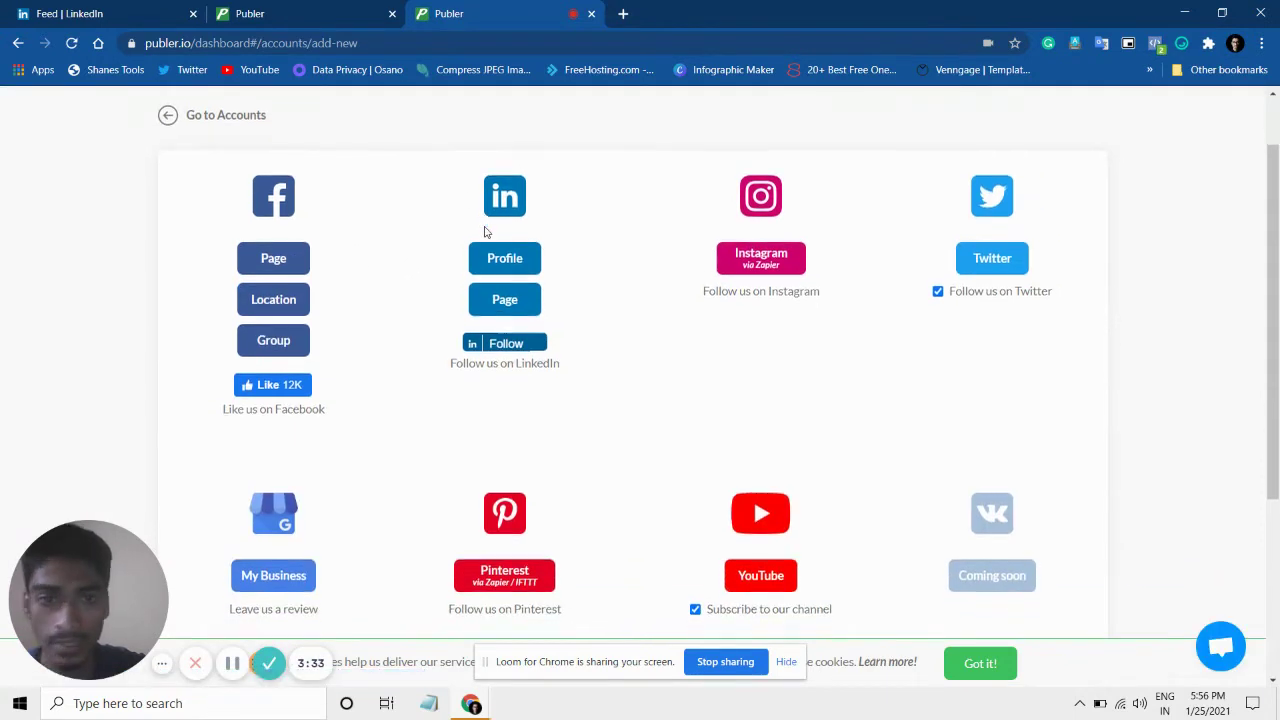
scroll(873, 413, down, 1)
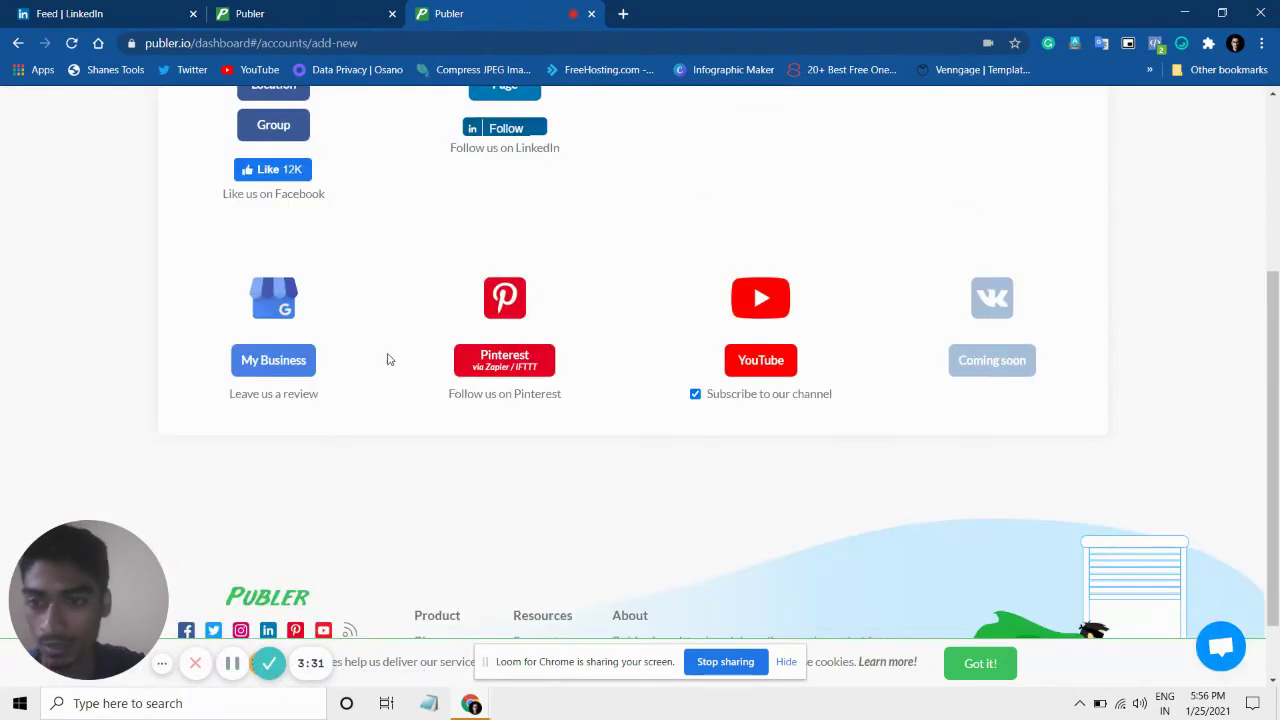
scroll(733, 309, up, 3)
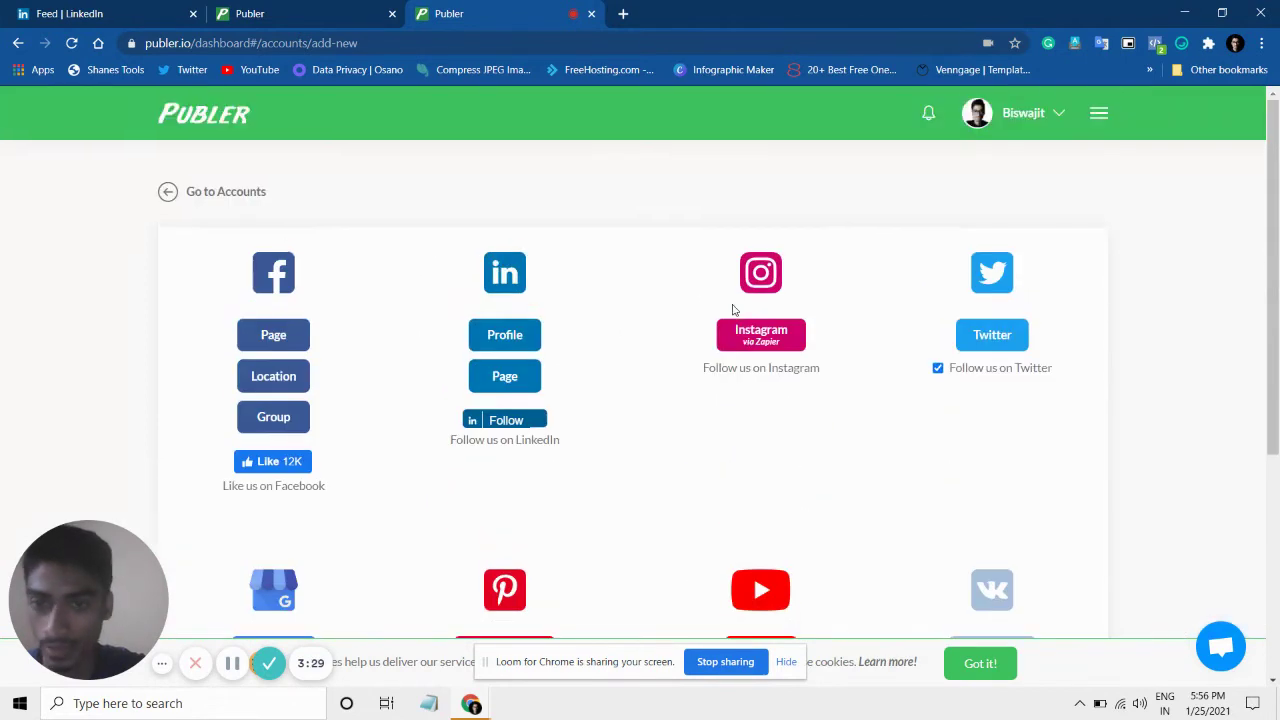
click(167, 195)
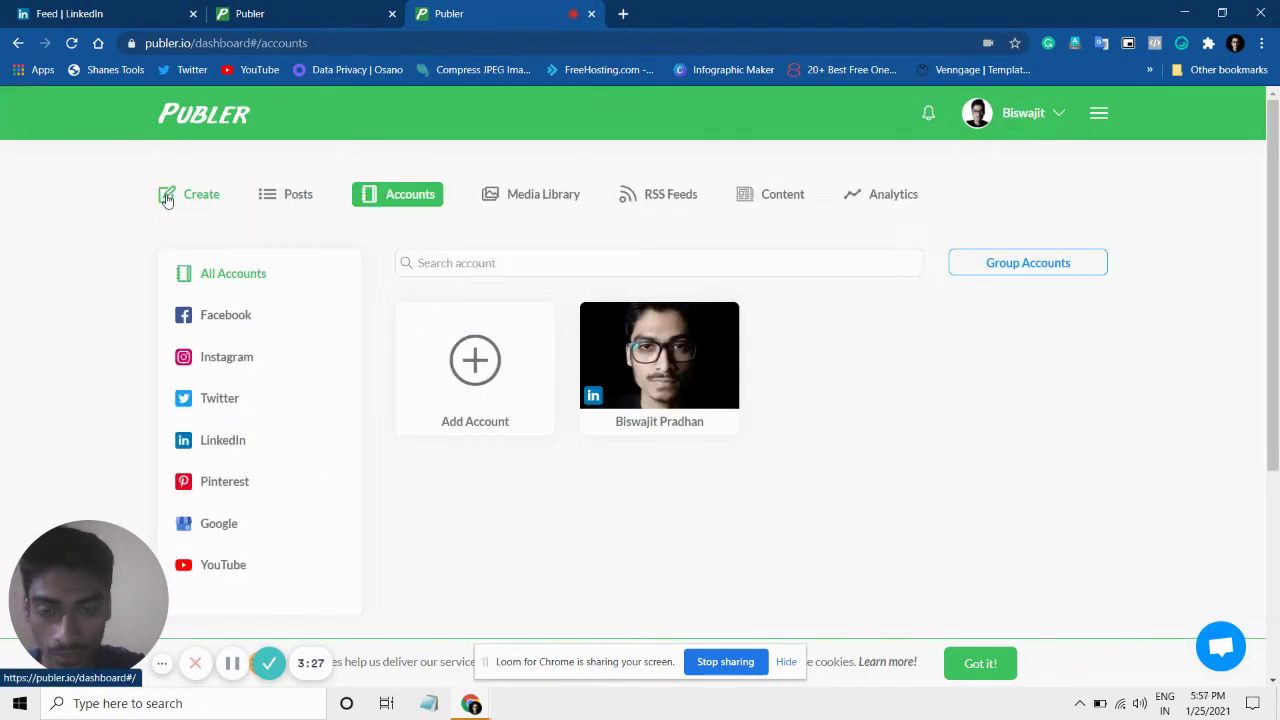
click(652, 347)
scroll(652, 347, down, 1)
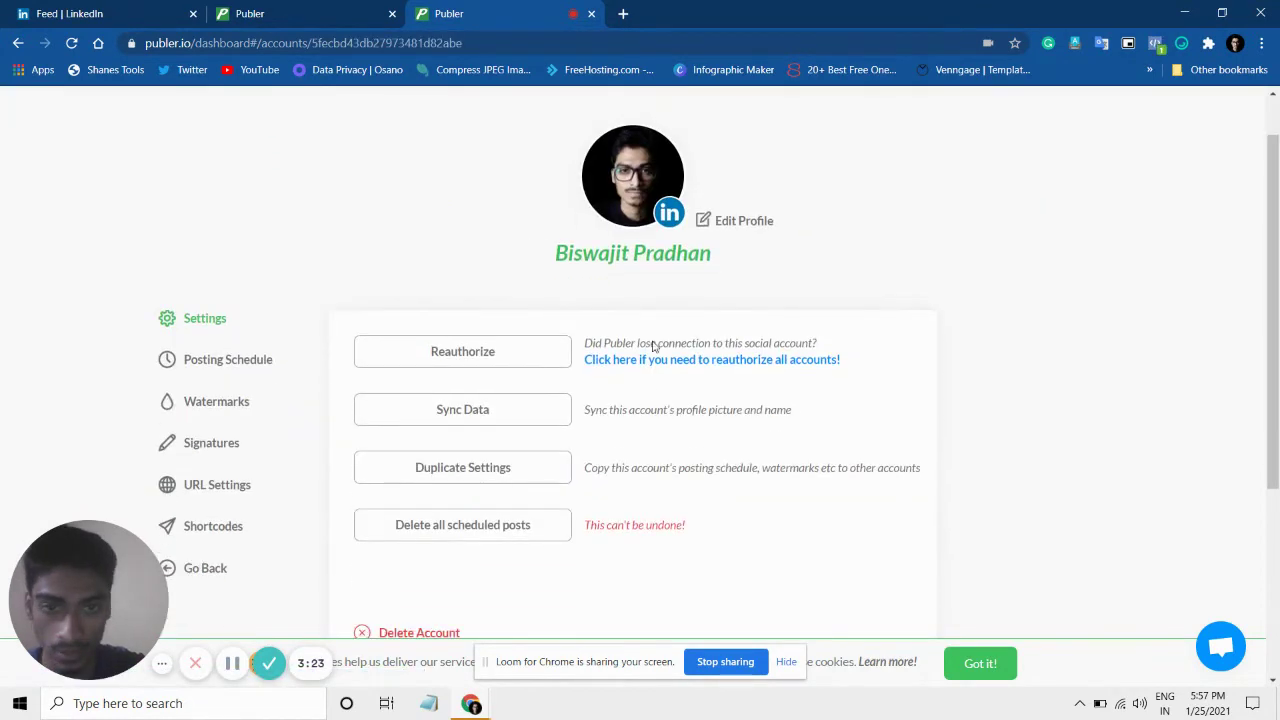
scroll(927, 98, up, 1)
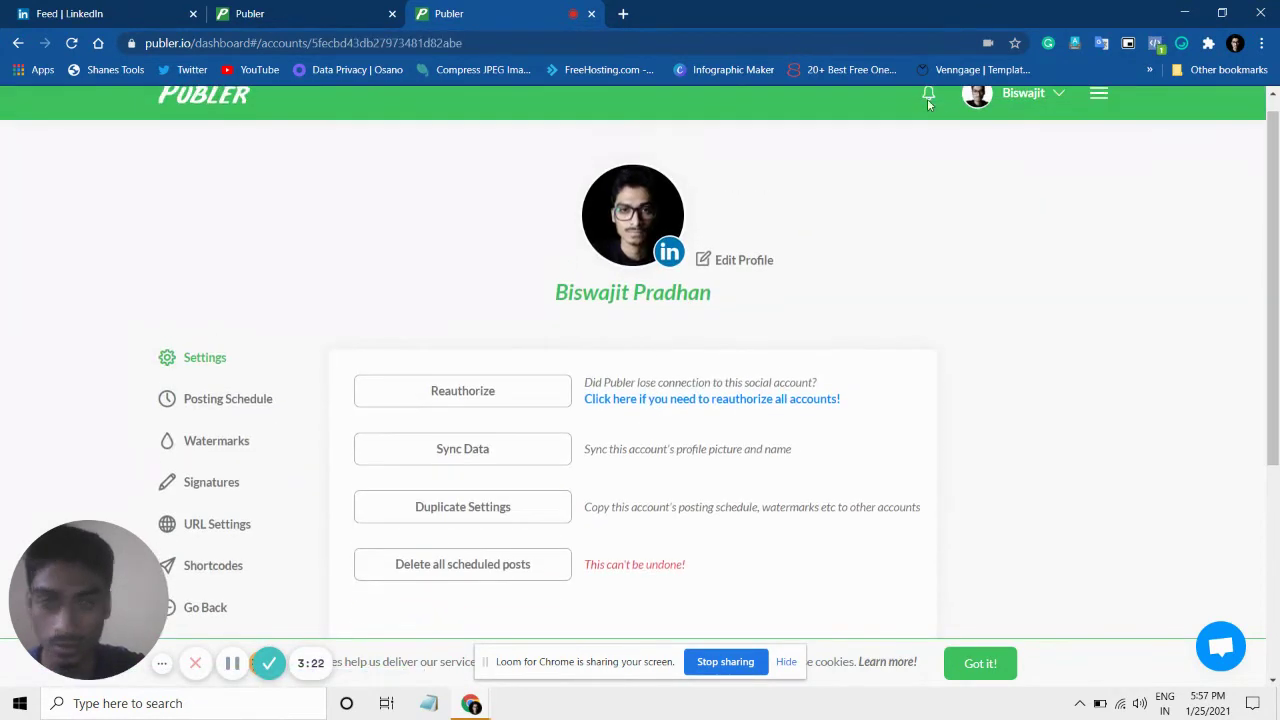
click(187, 108)
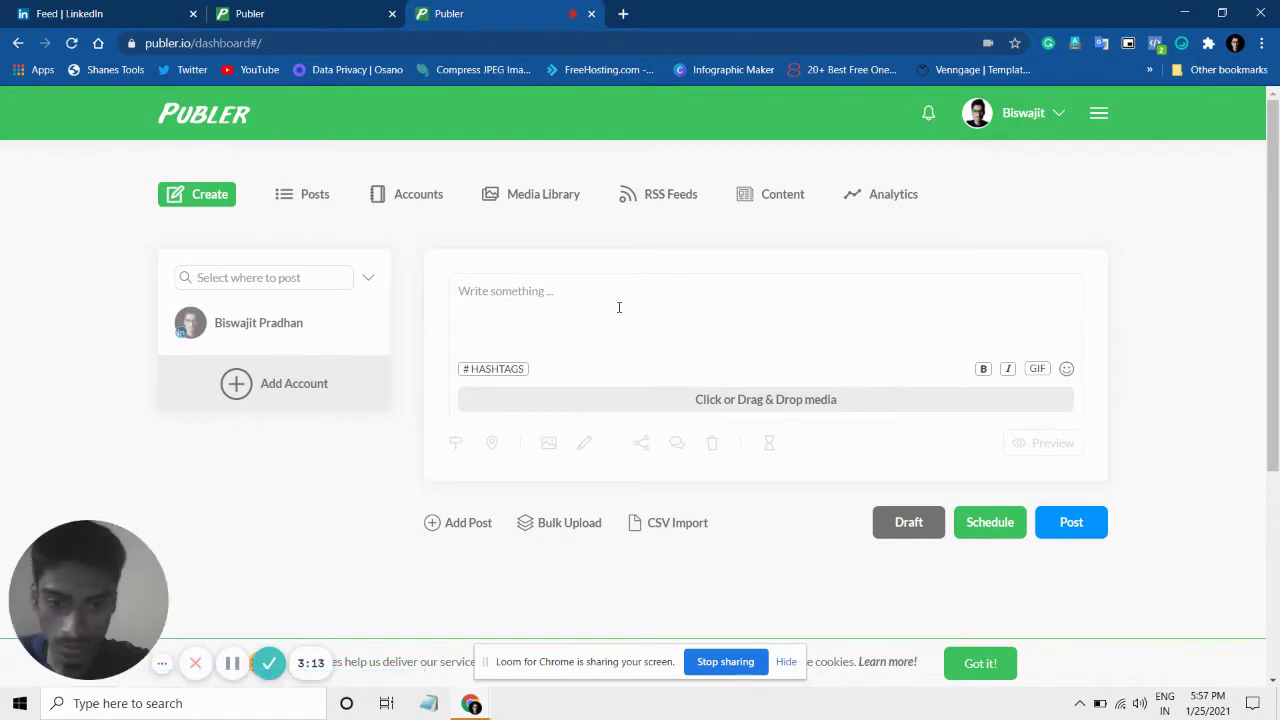
- Select the LinkedIn profile and write 'Hello Linkedin!', correcting the 'Linkin' typo
scroll(618, 313, down, 1)
scroll(618, 313, up, 1)
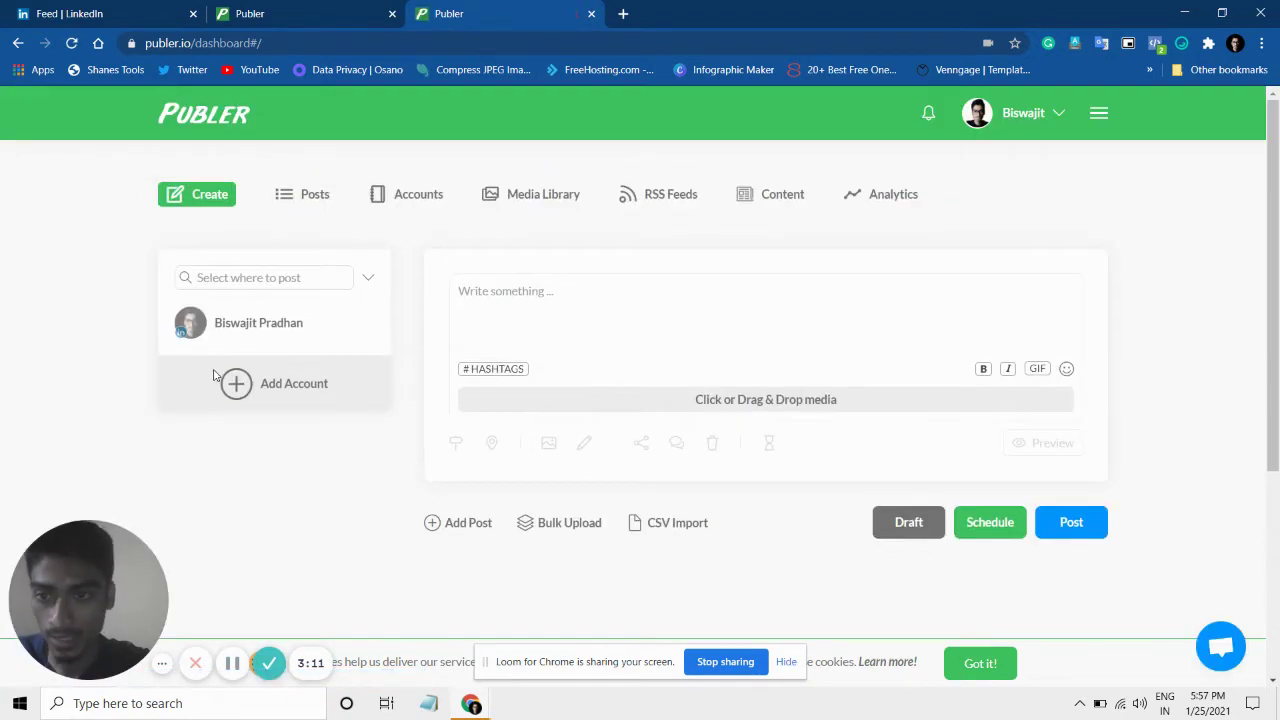
click(280, 325)
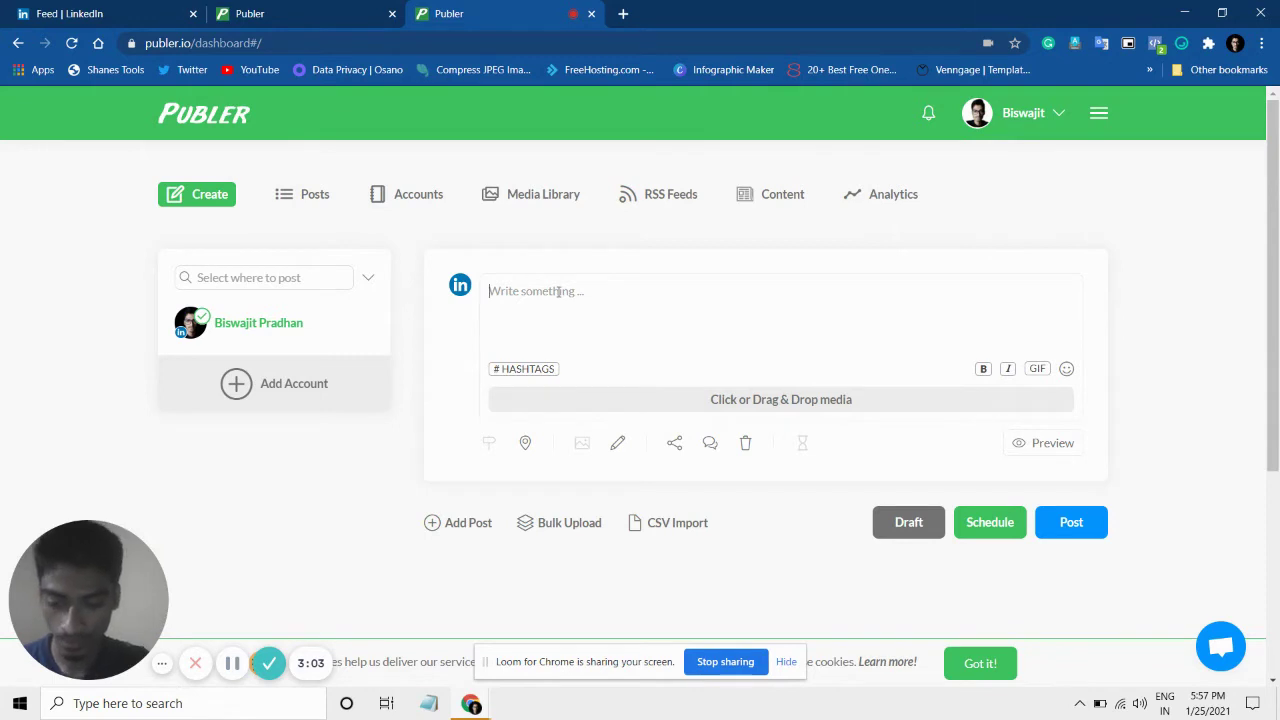
text(Hello L)
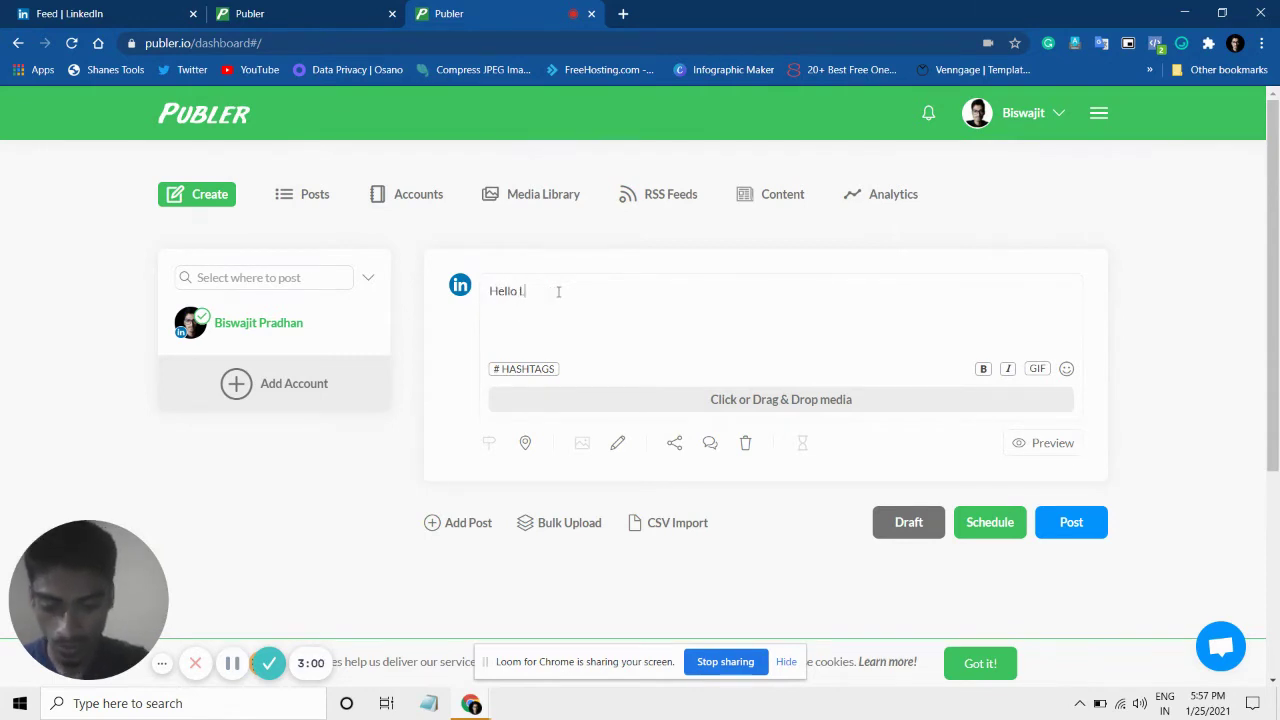
text(inkin)
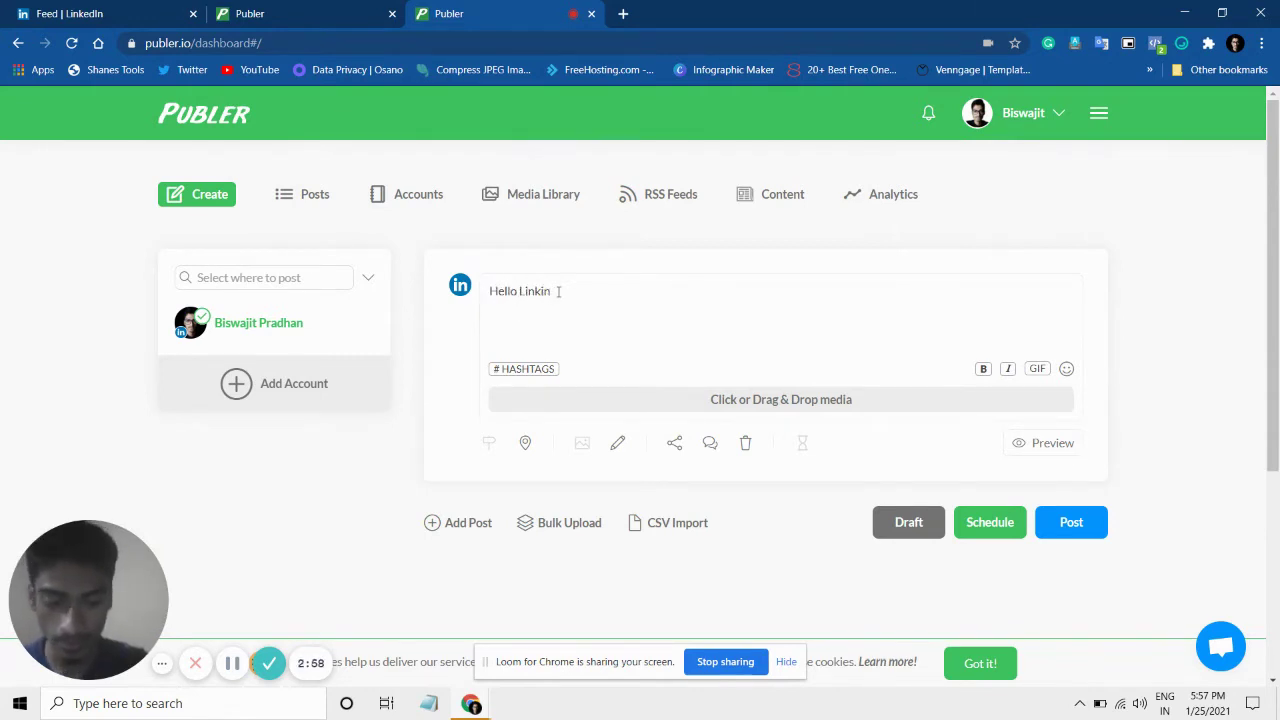
text(!)
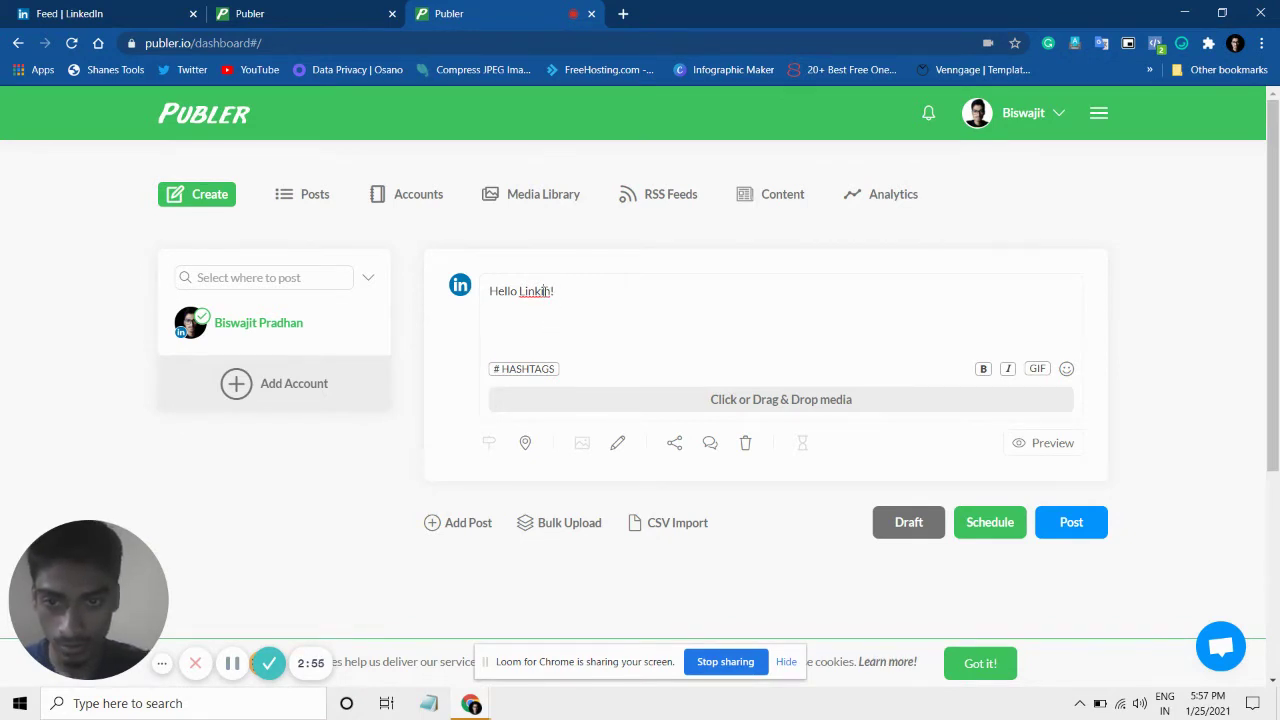
click(545, 291)
text(ed)
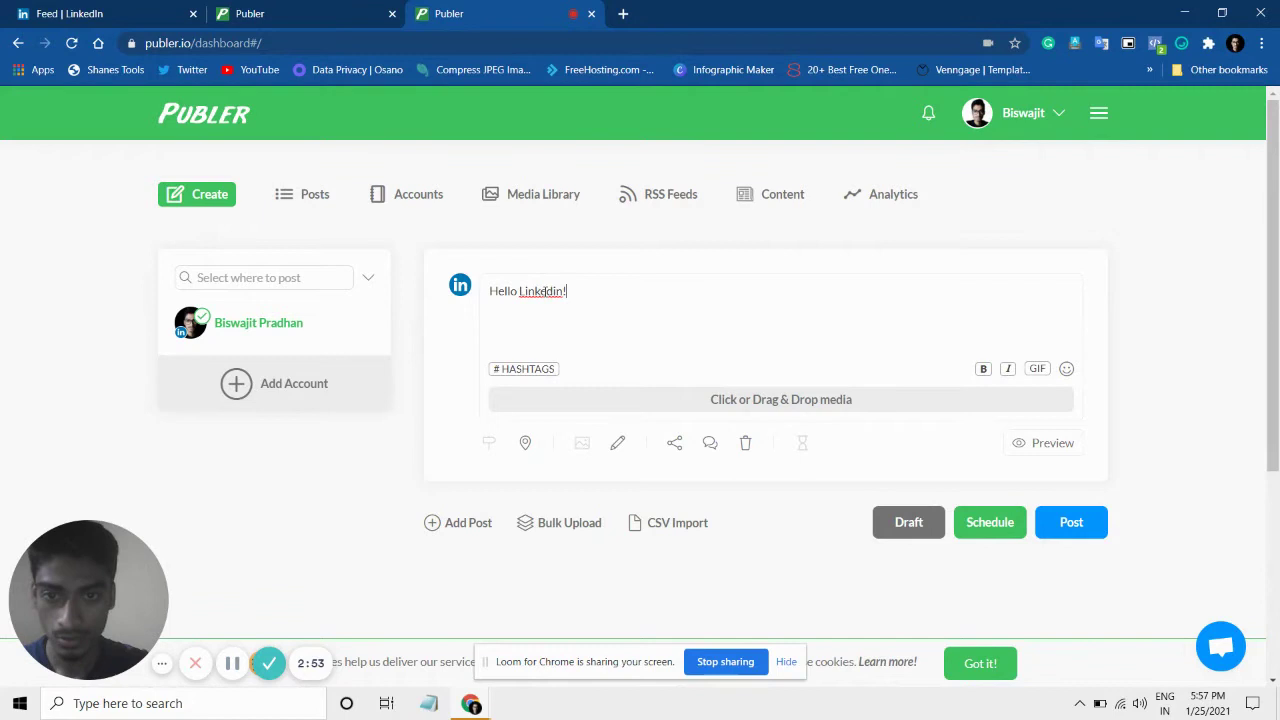
click(617, 290)
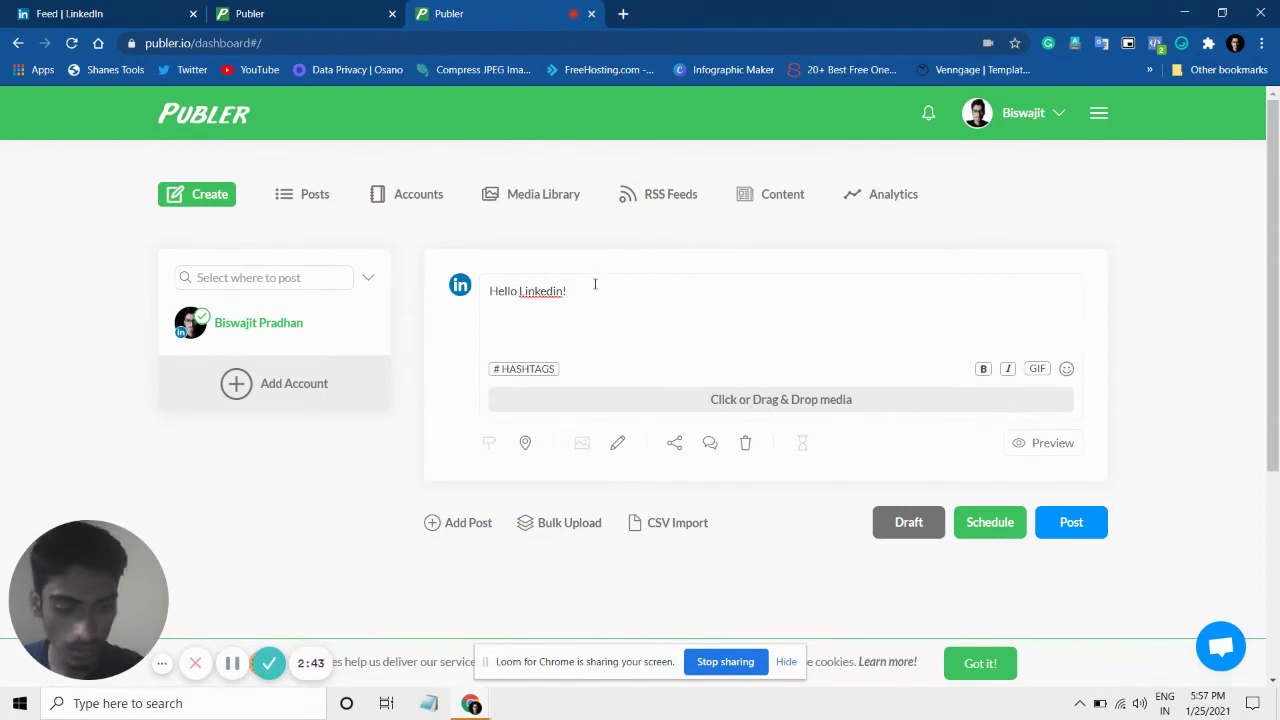
- Search hashtag suggestions for 'socialmedia management', then erase that keyword again
click(524, 372)
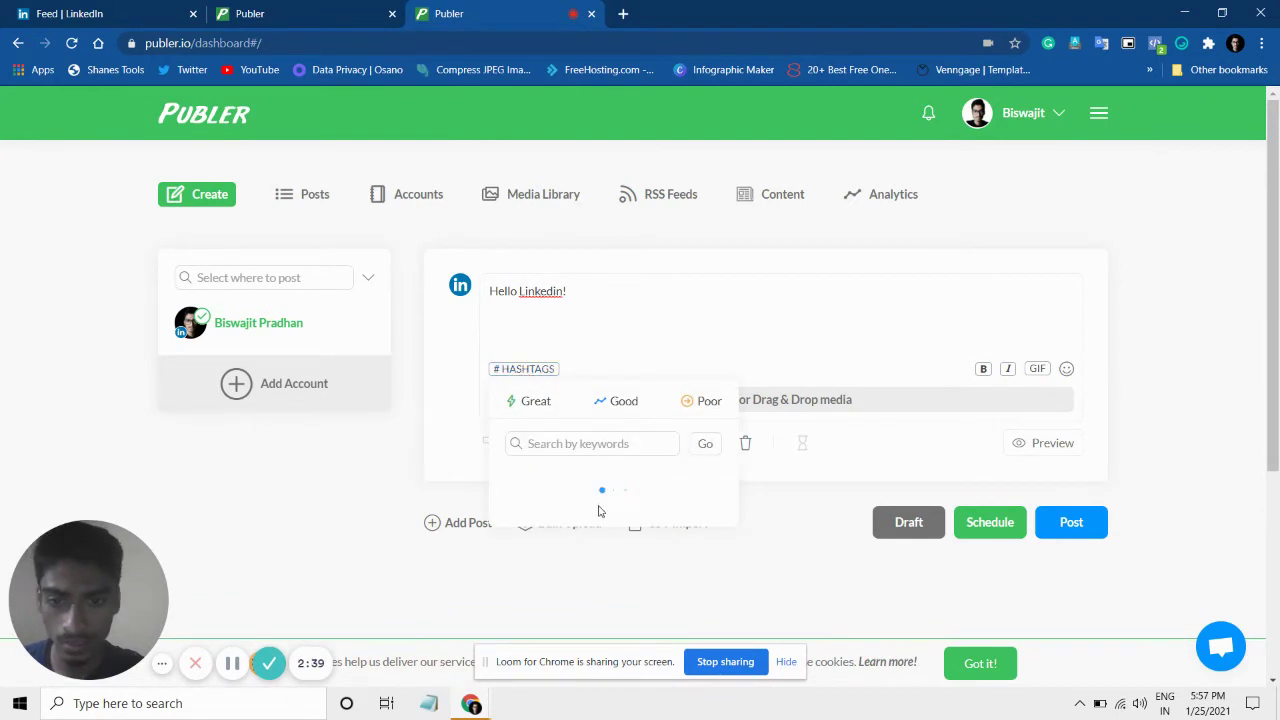
click(565, 444)
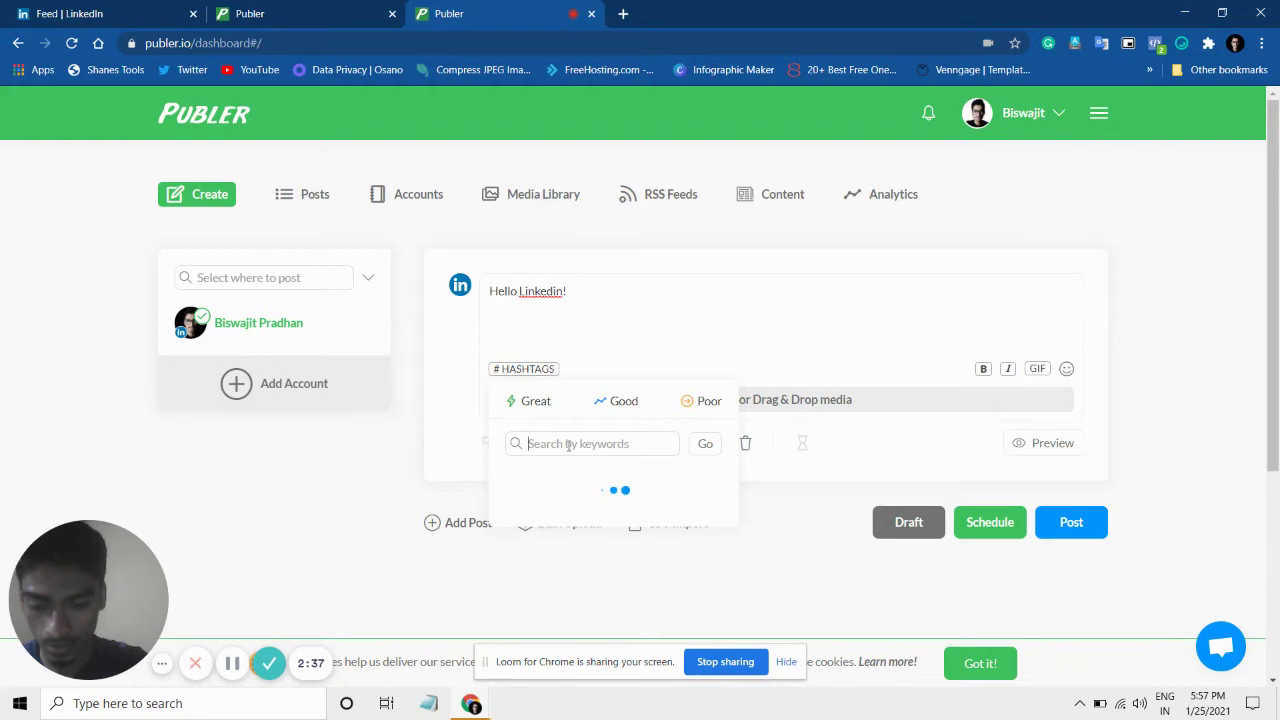
text(so)
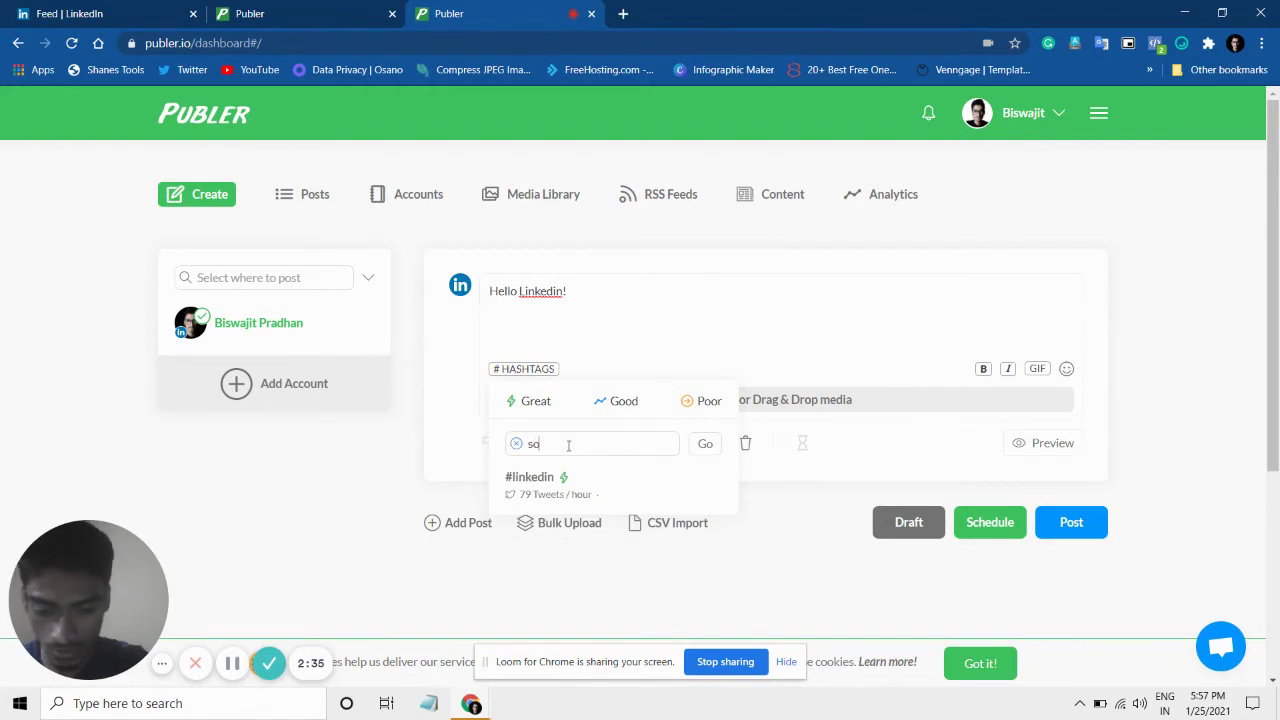
text(cialmedia m)
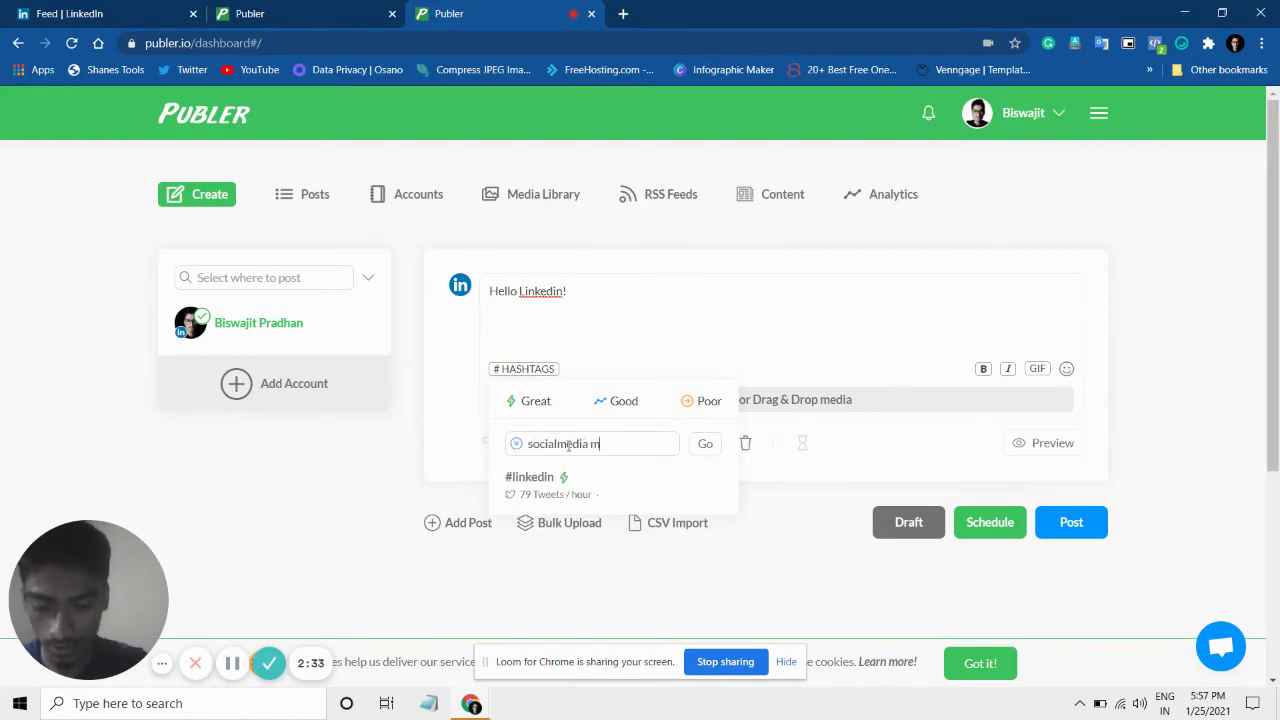
text(anagement)
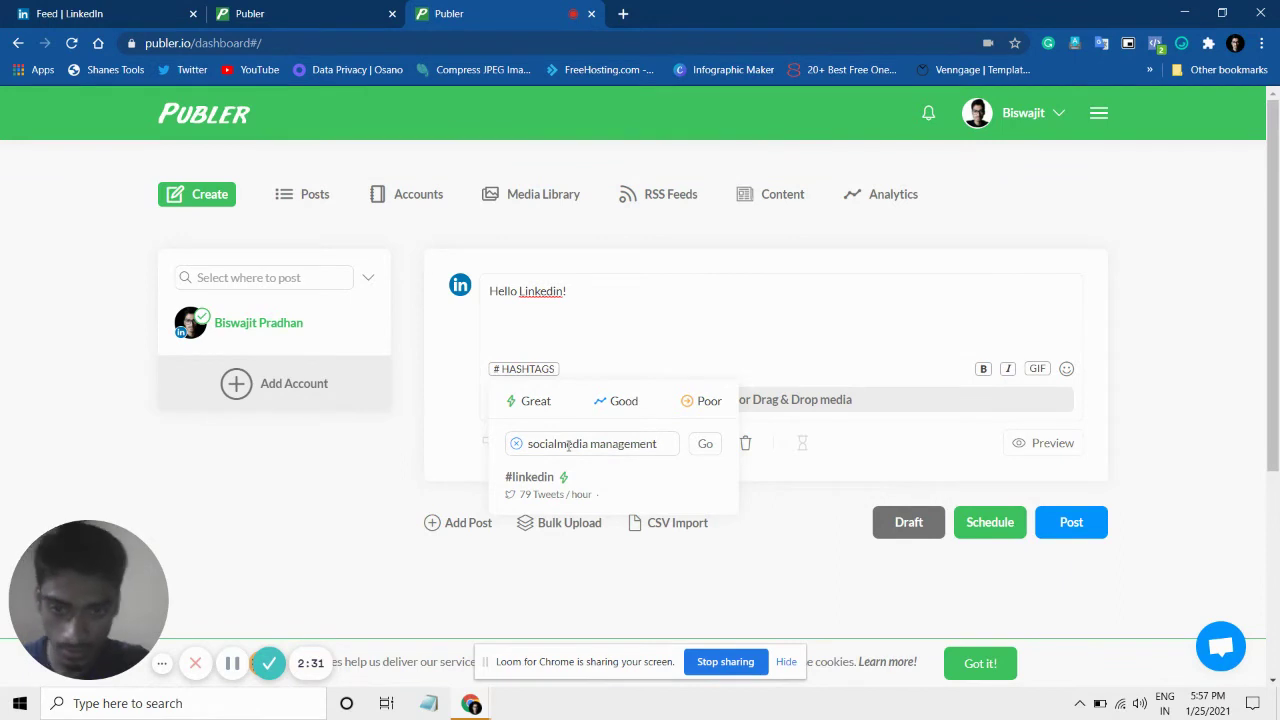
scroll(554, 483, down, 1)
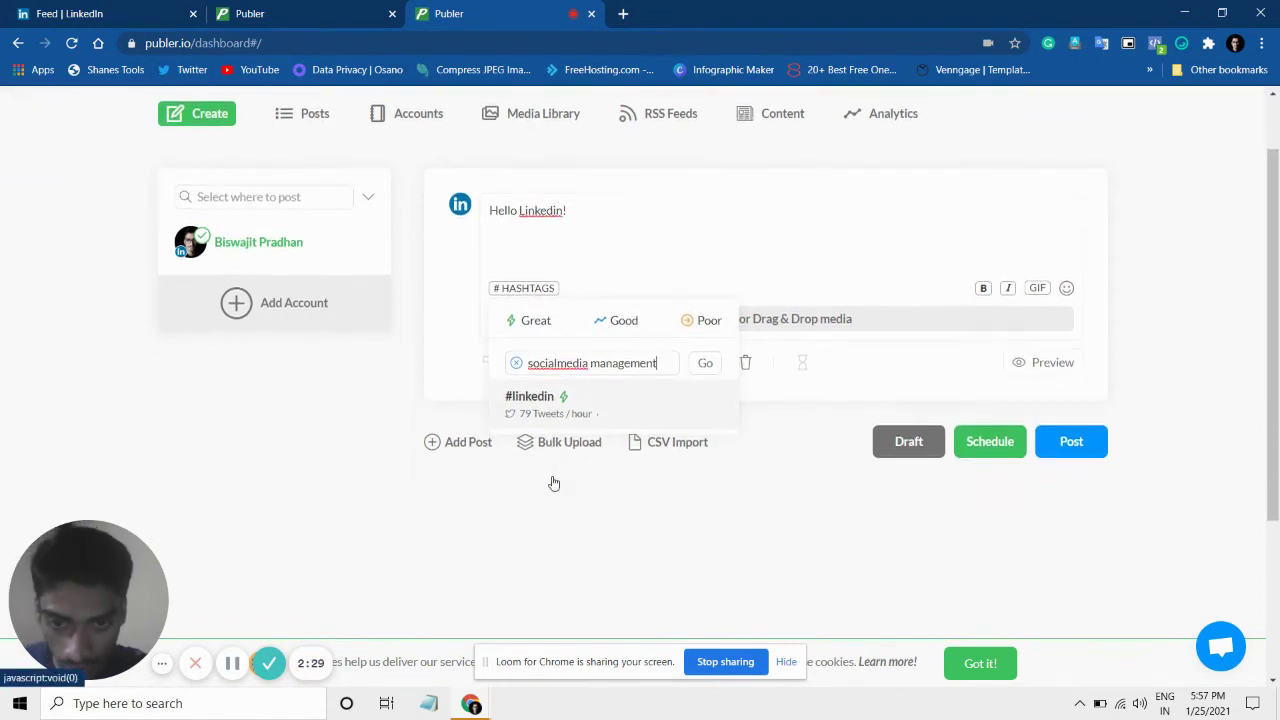
double_click(606, 364)
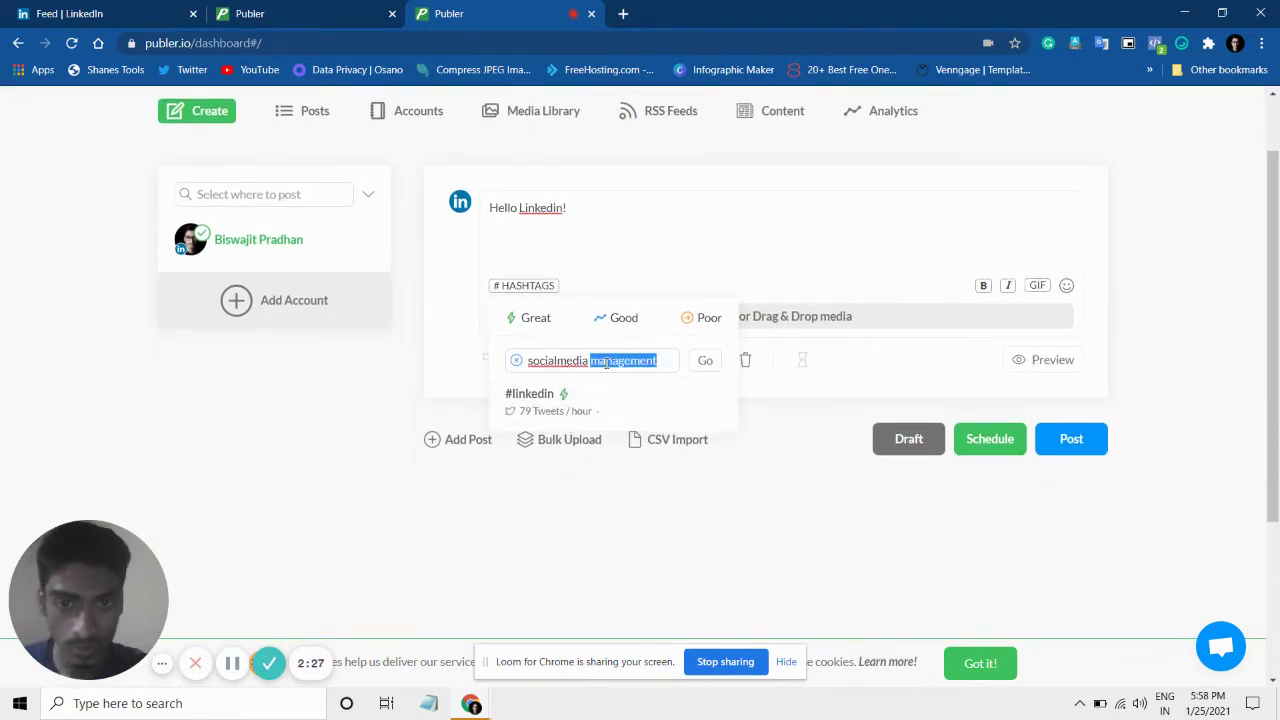
triple_click(606, 364)
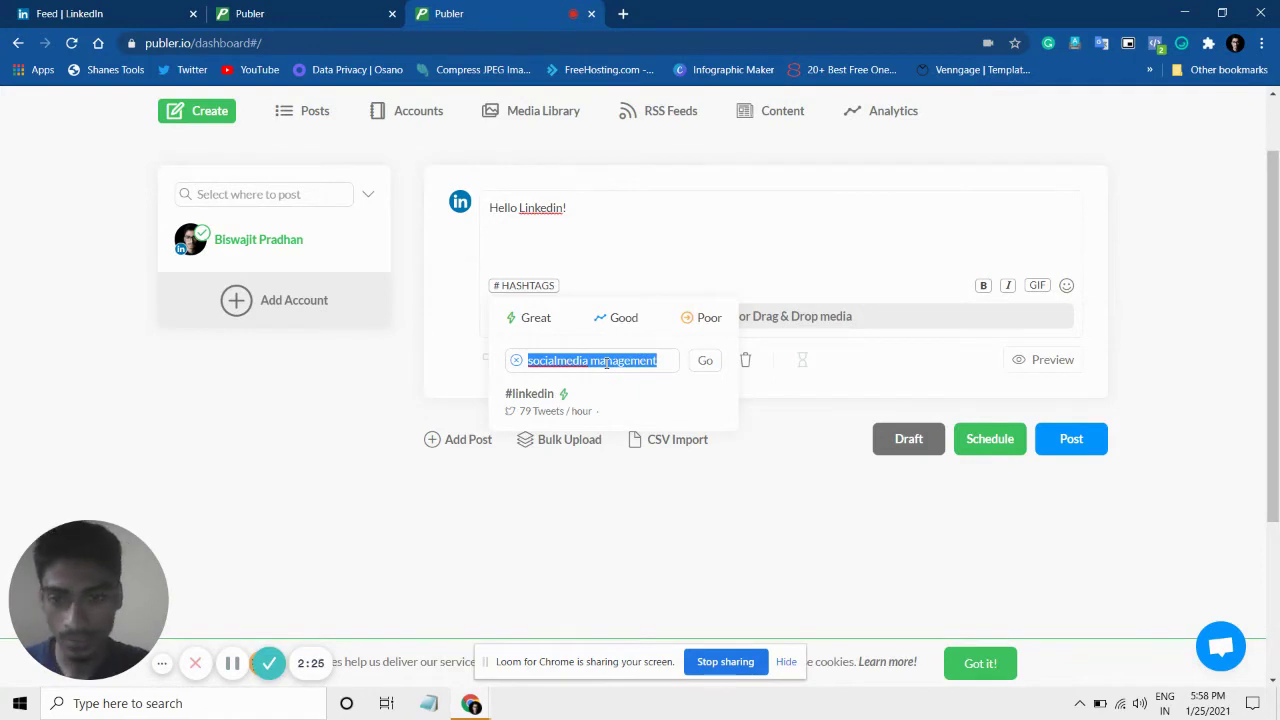
key(BackSpace)
- Put '#socislmdiamanager' on a new line beneath 'Hello Linkedin!' in the post
click(519, 270)
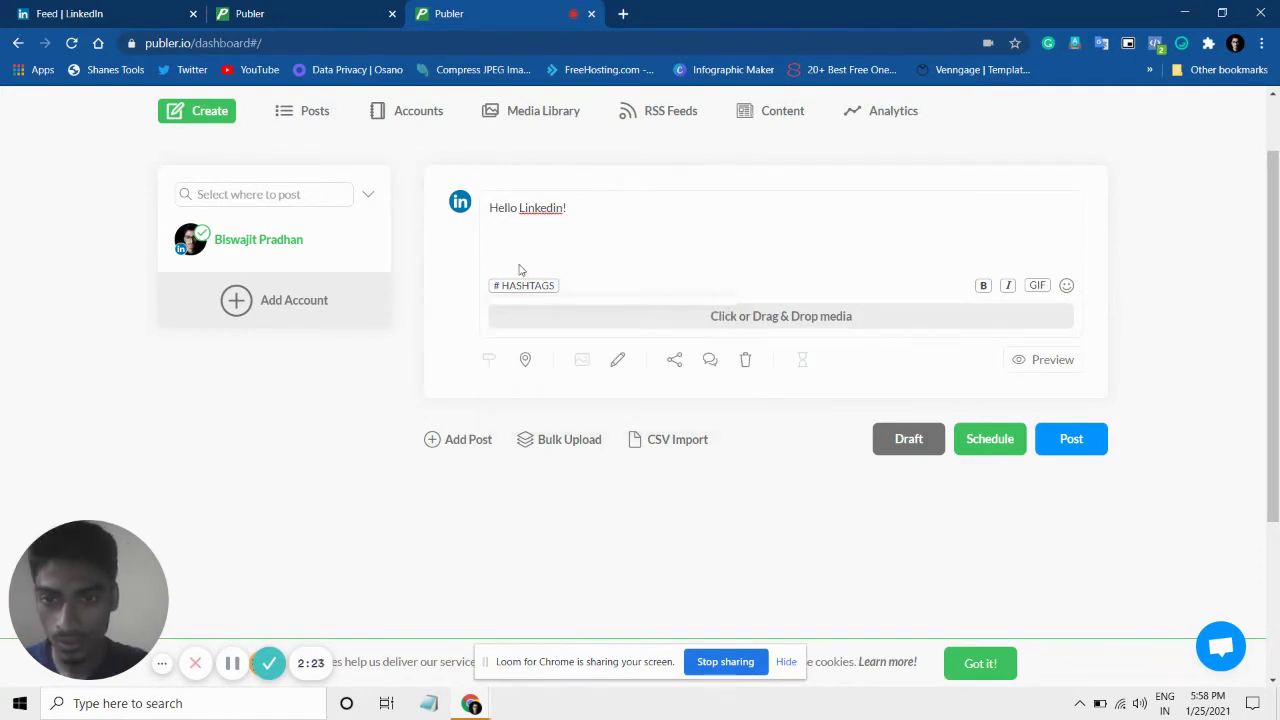
click(536, 244)
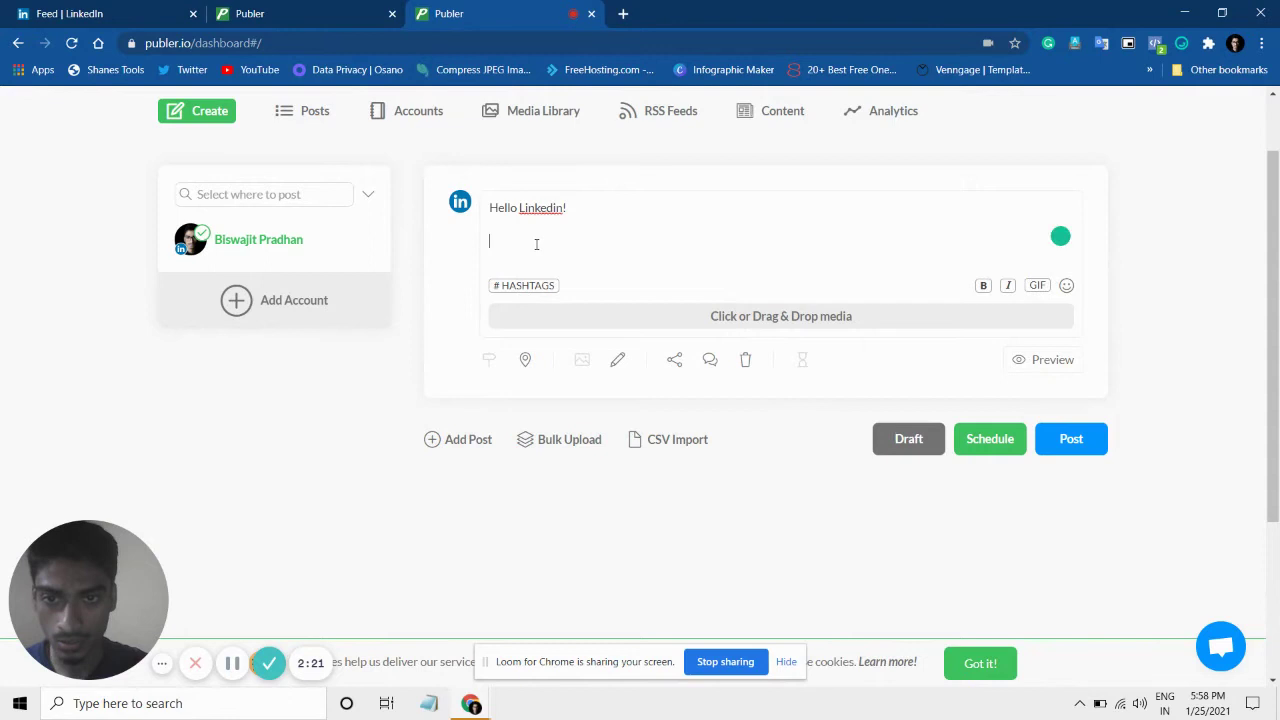
key(Return)
text(#)
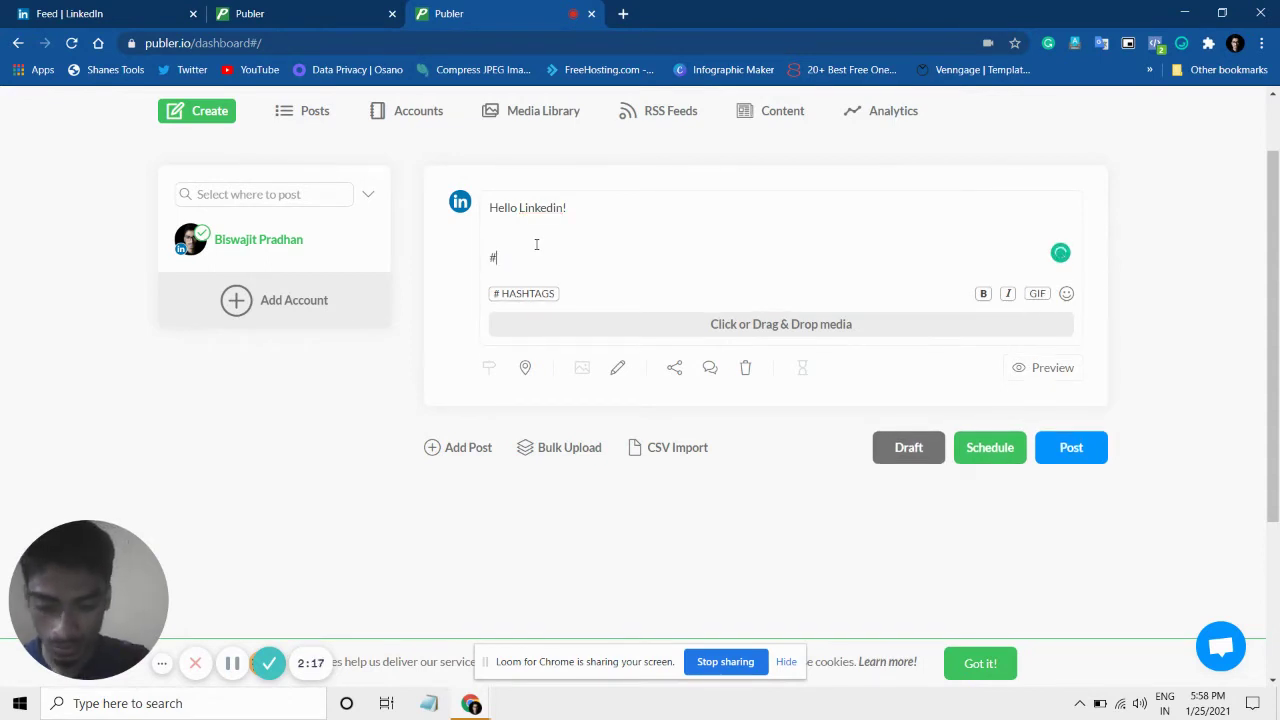
text(socislmdia)
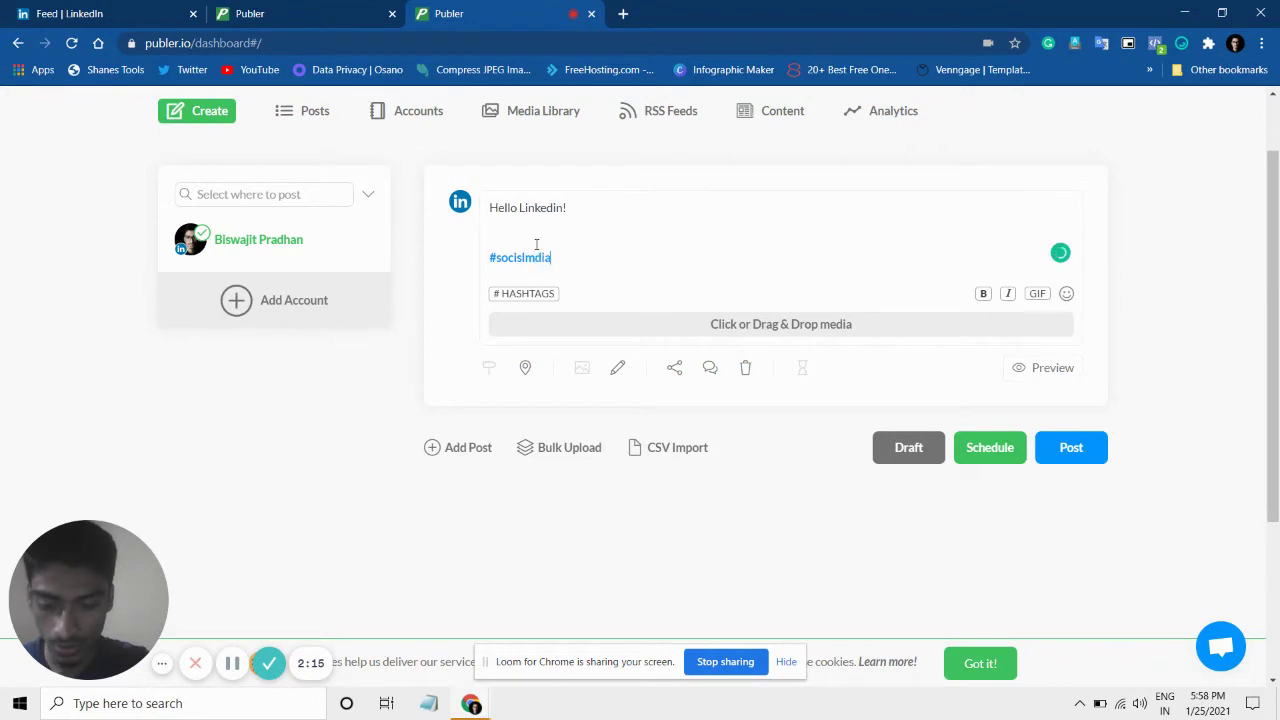
text(manager)
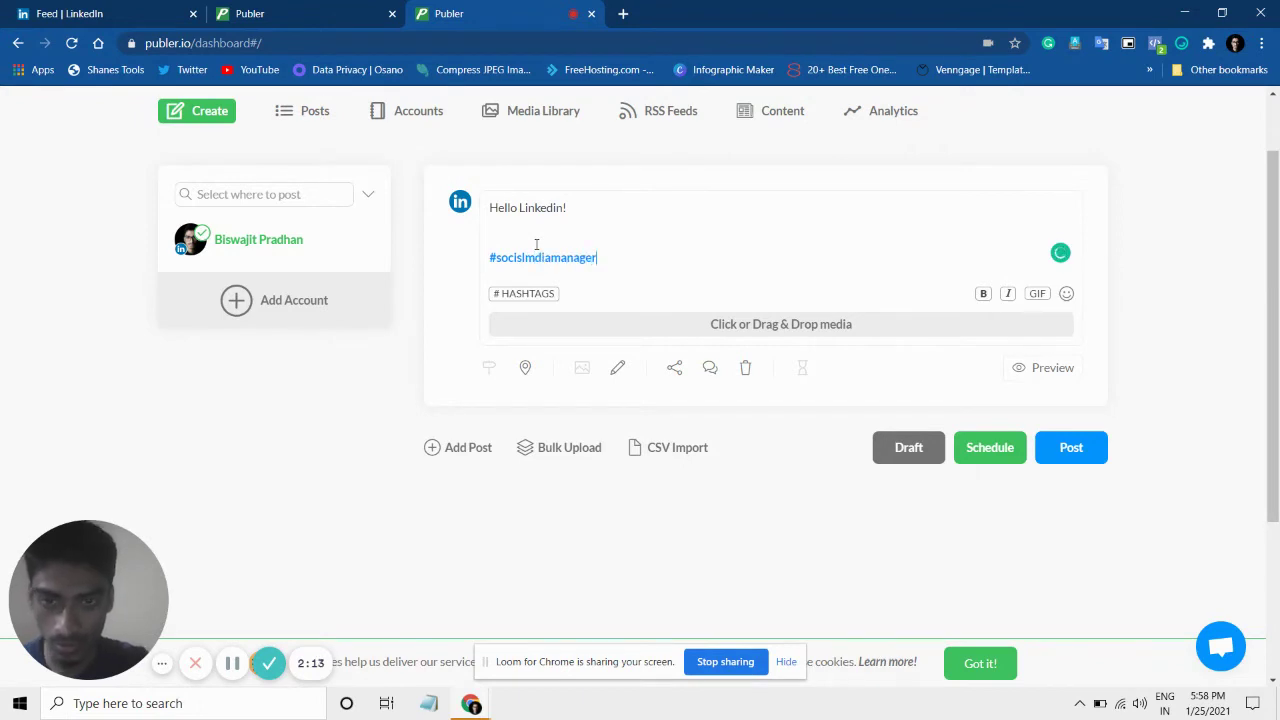
scroll(760, 463, down, 2)
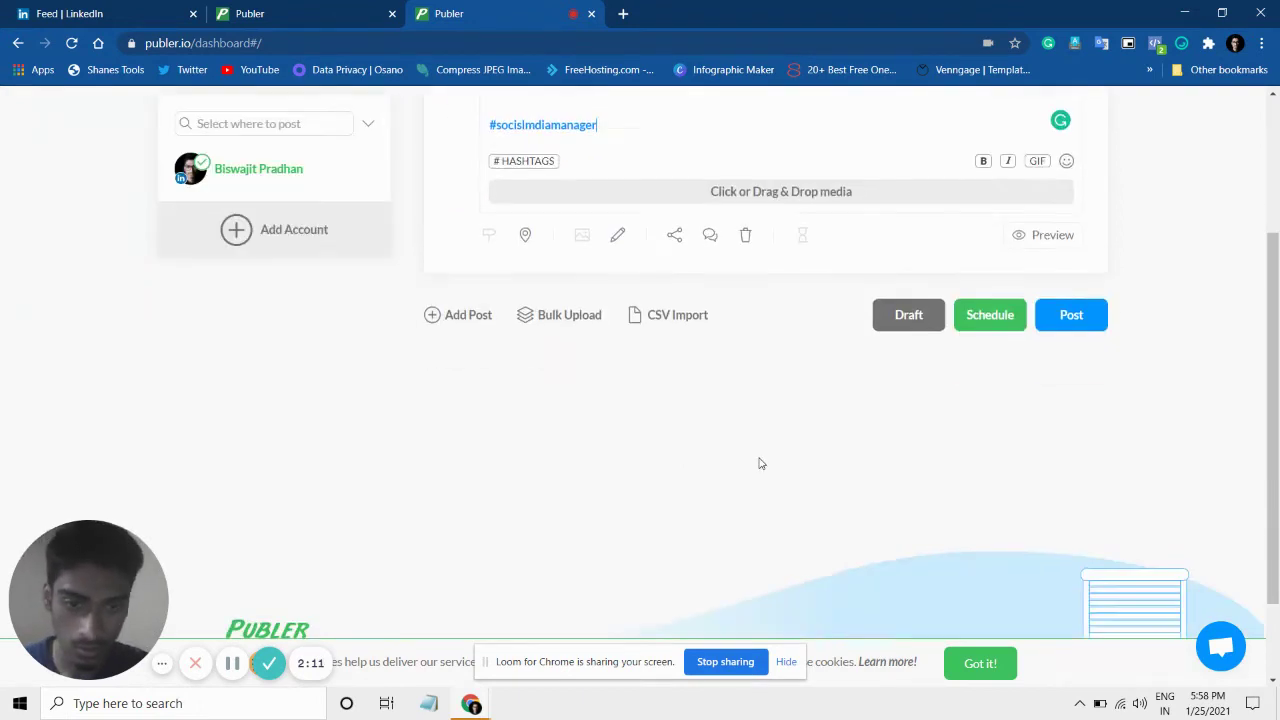
scroll(760, 463, up, 3)
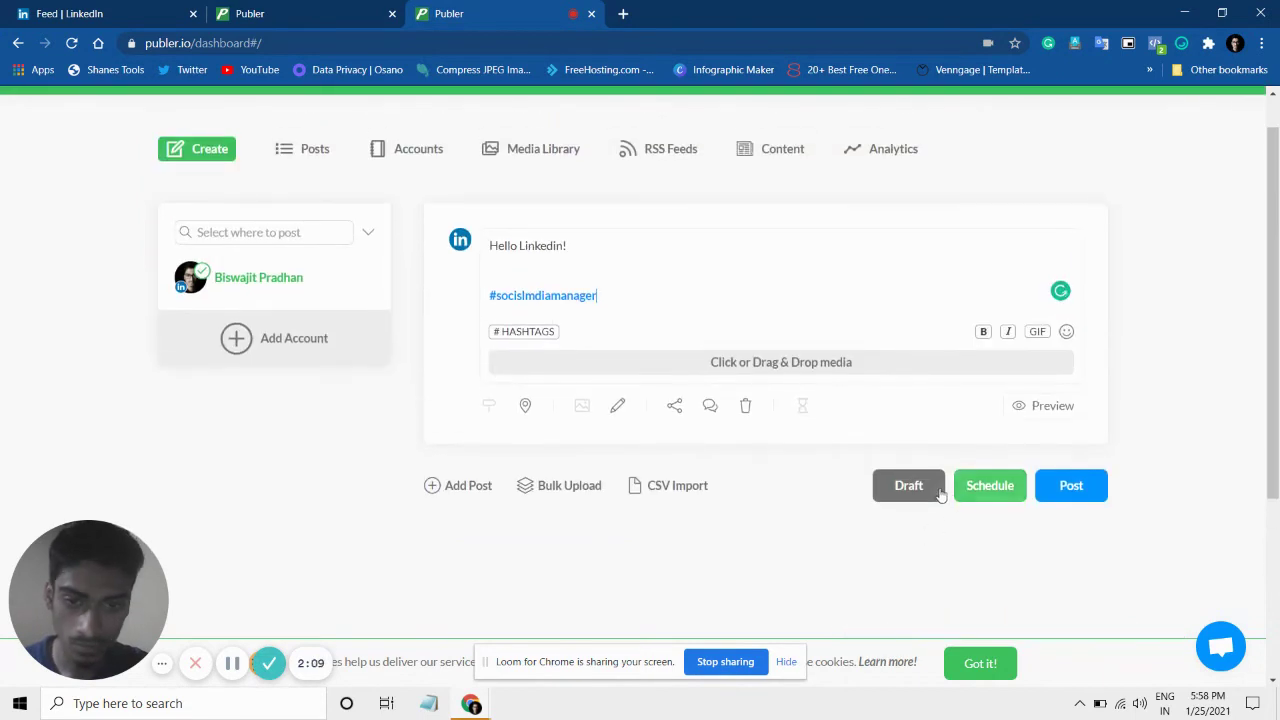
drag(1087, 535, 997, 505)
click(886, 571)
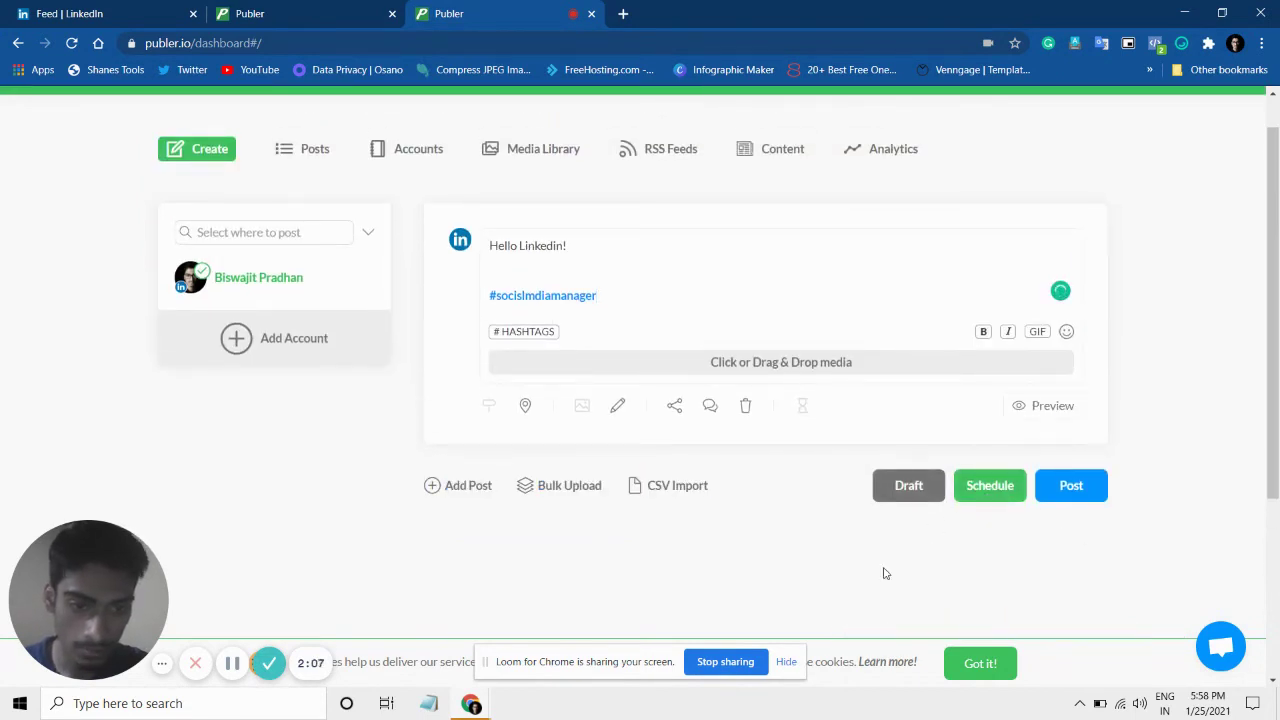
- Schedule the post manually for Wednesday, January 27 at 18:03
click(988, 487)
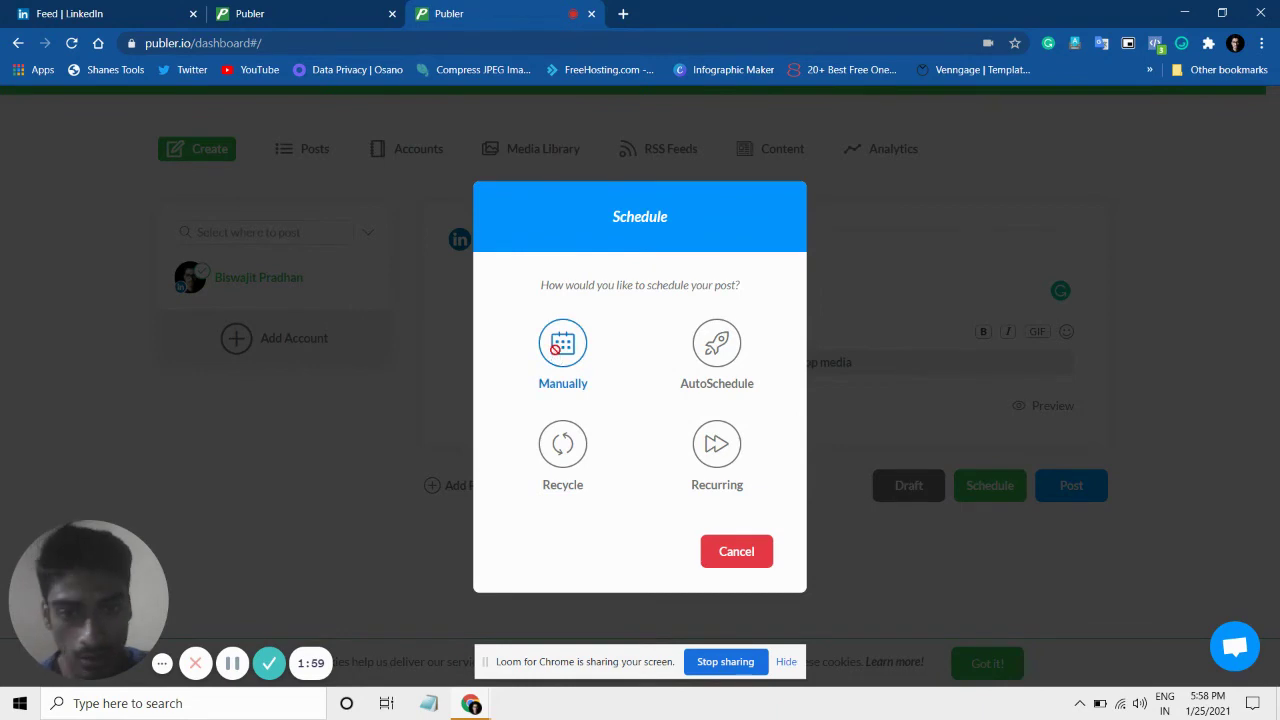
click(560, 350)
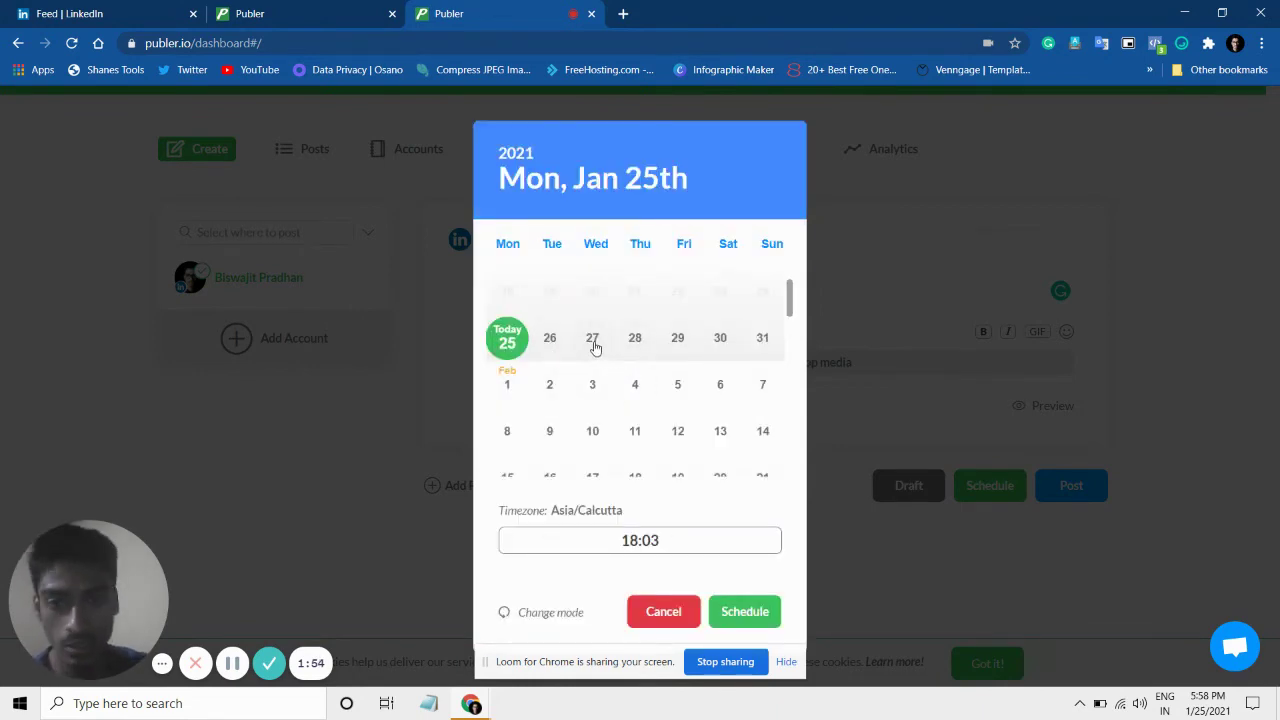
click(592, 340)
scroll(594, 348, down, 1)
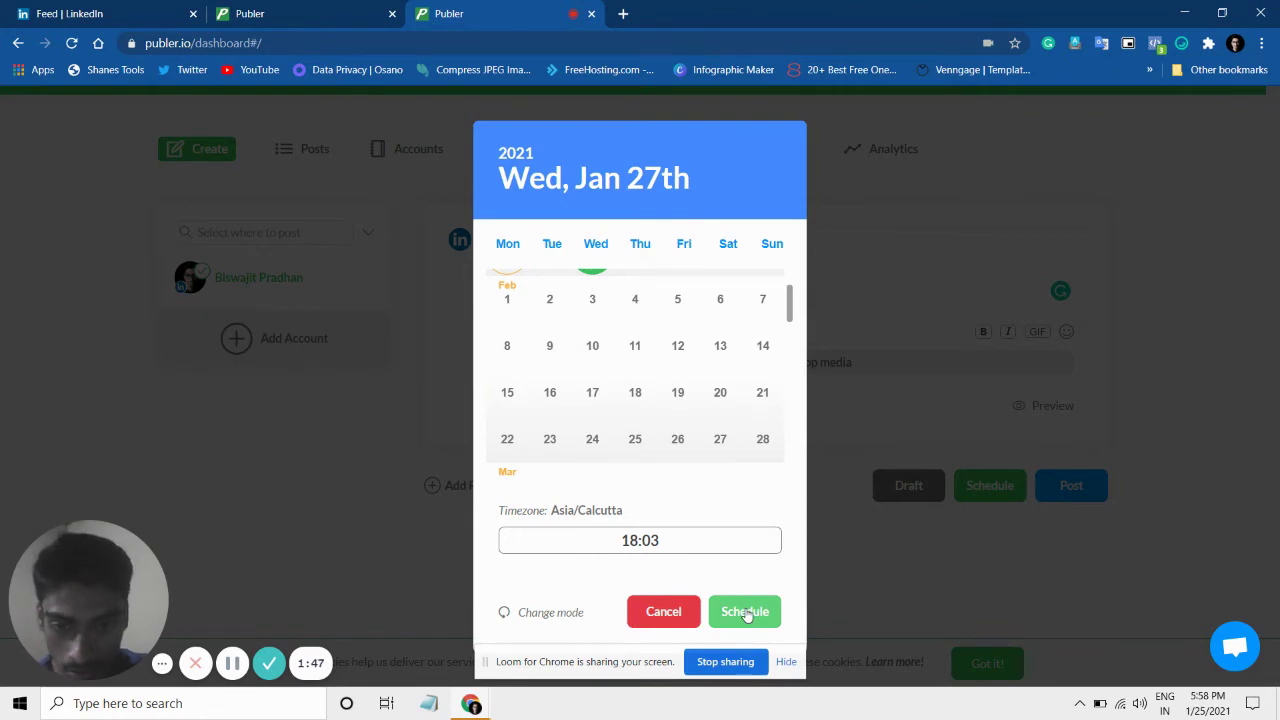
click(746, 613)
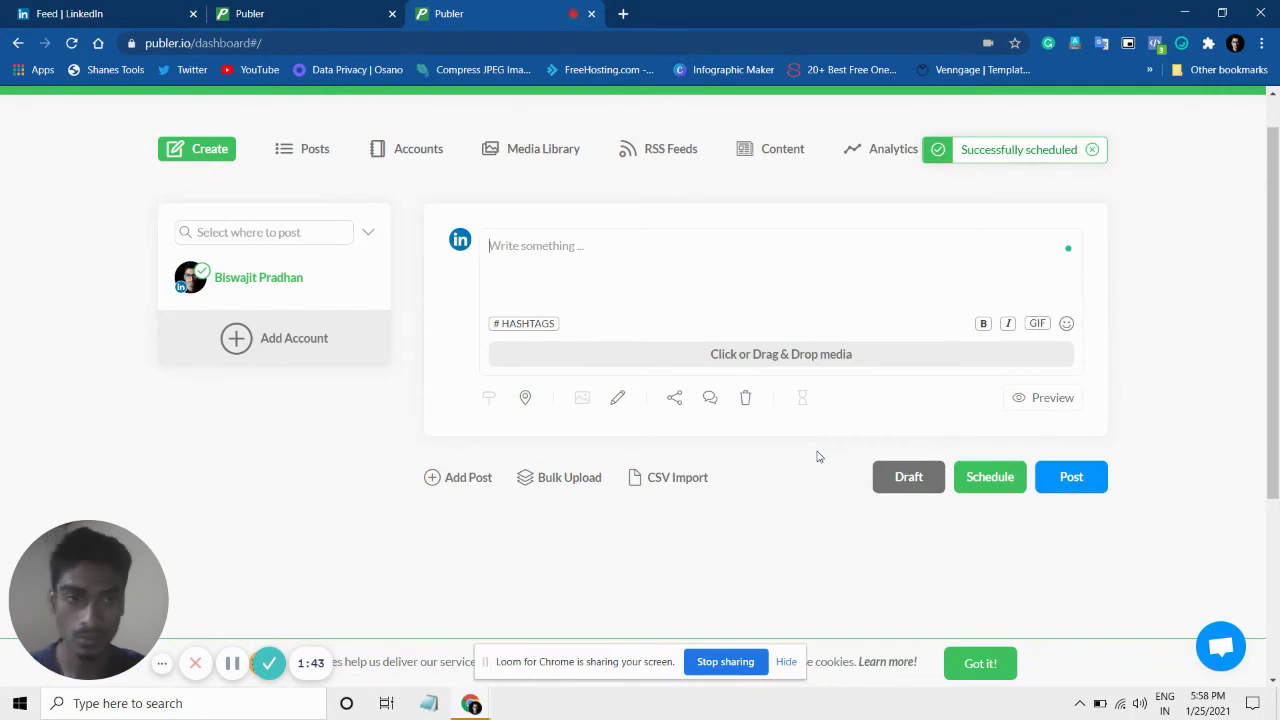
- Find the 27 Jan 18:03 'Hello Linkedin!' card under Posts and edit it
scroll(790, 252, up, 1)
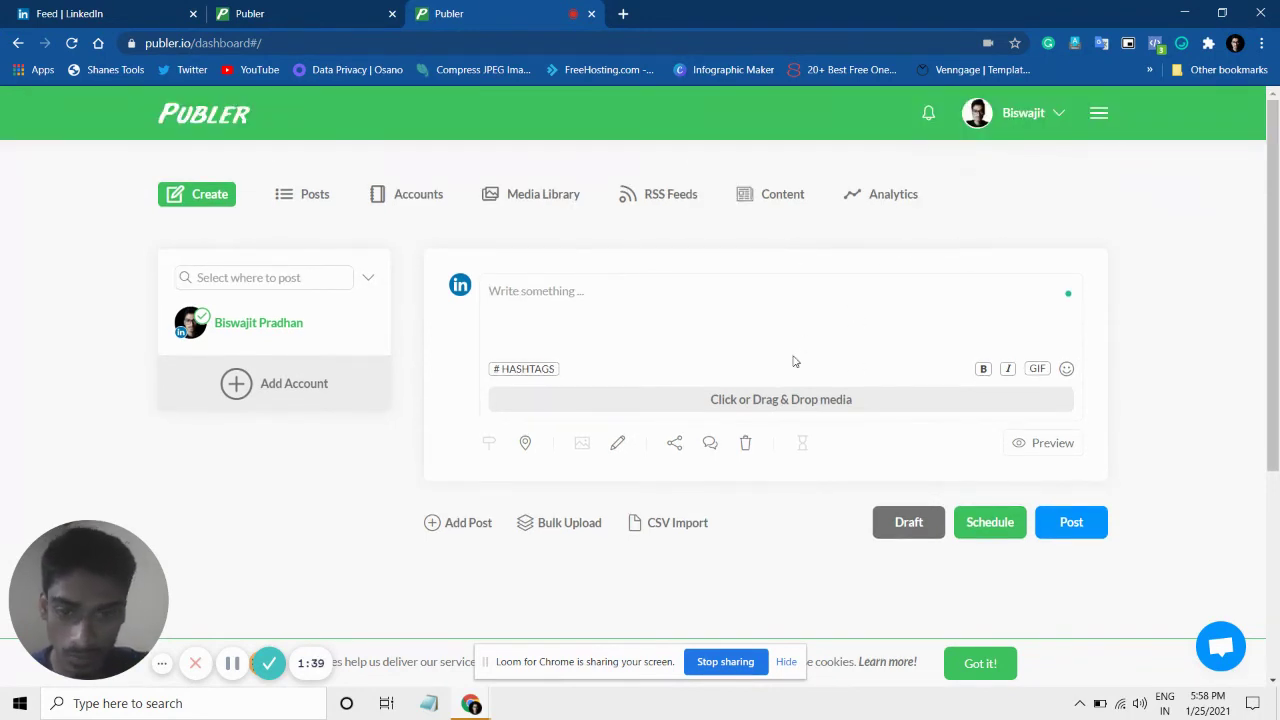
scroll(794, 361, down, 2)
scroll(794, 361, up, 2)
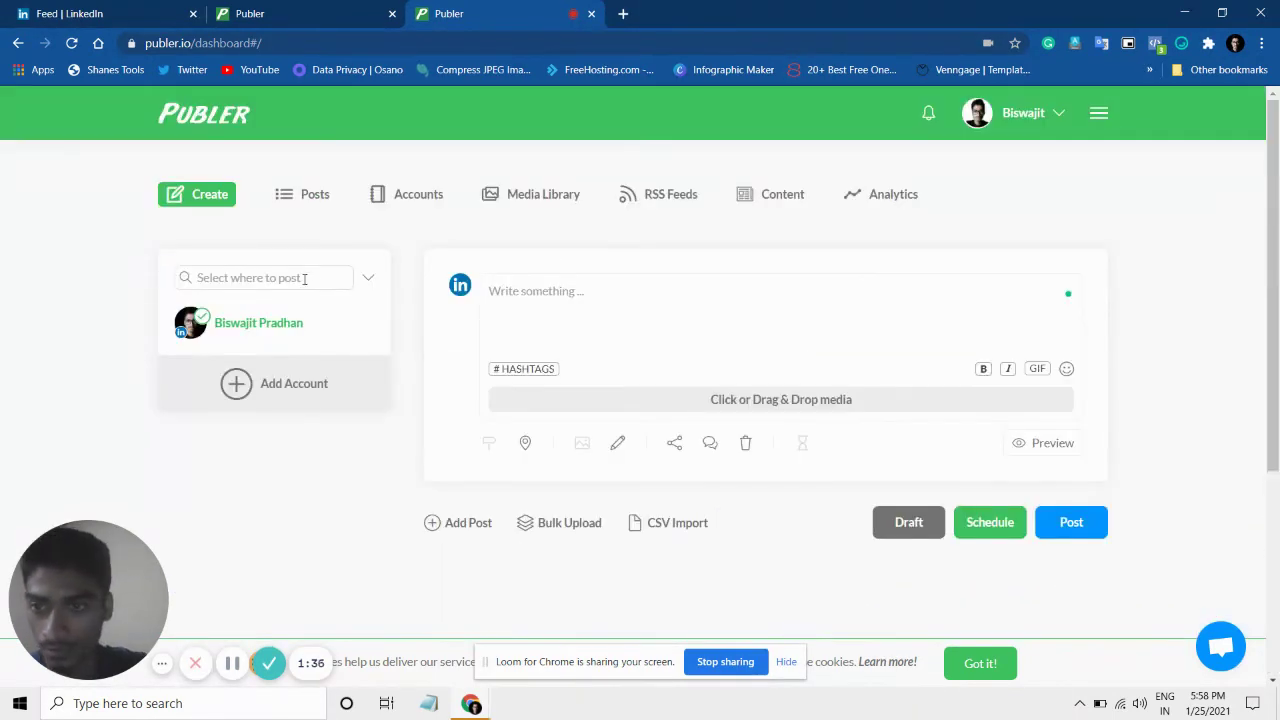
click(281, 196)
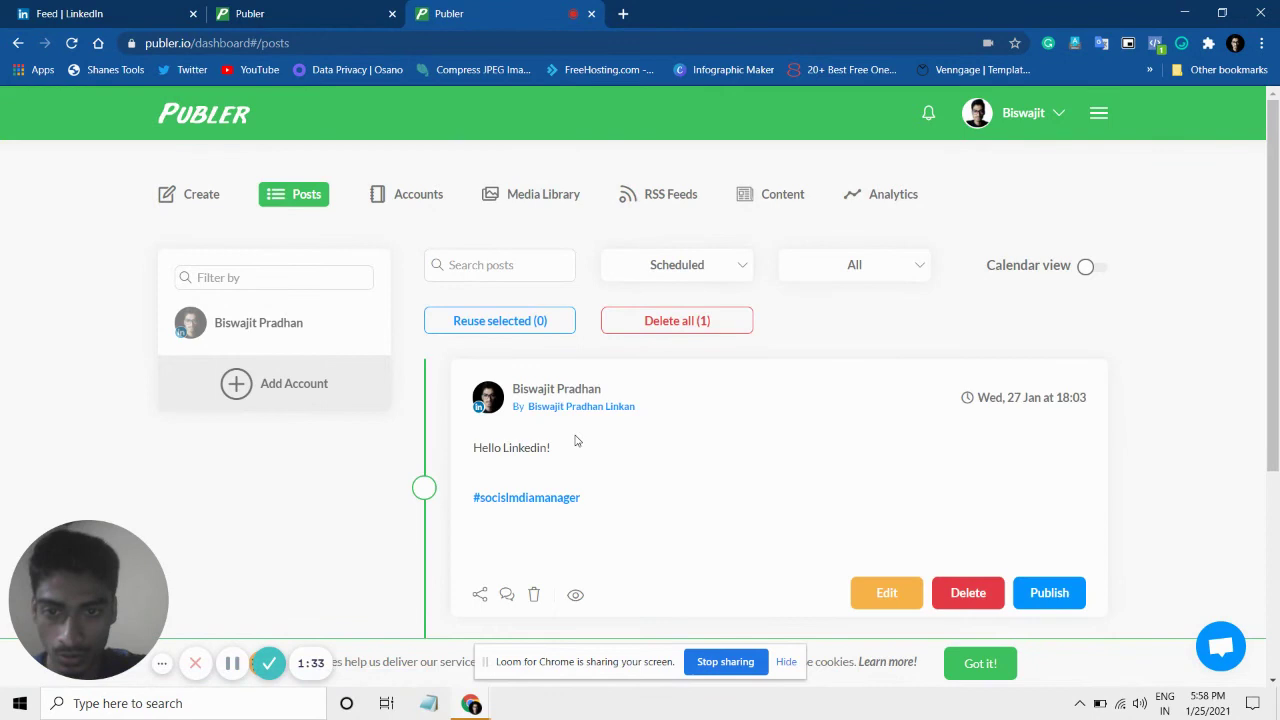
scroll(576, 441, down, 1)
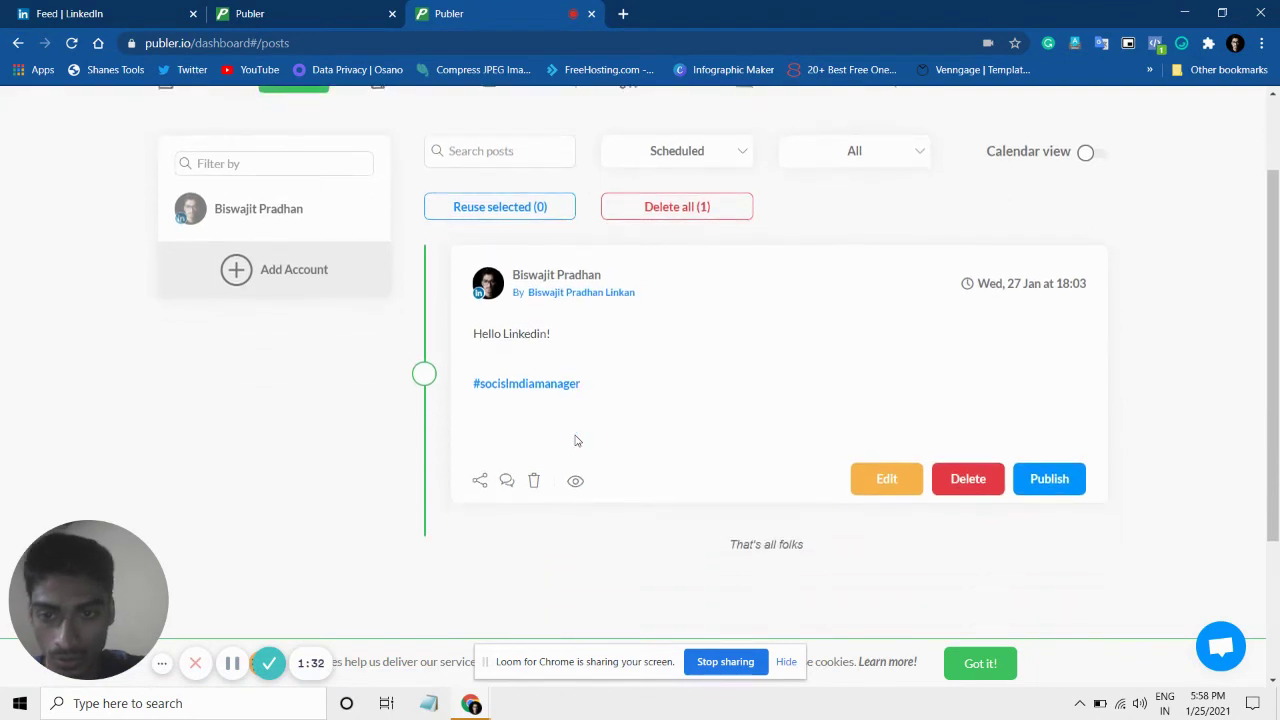
click(689, 353)
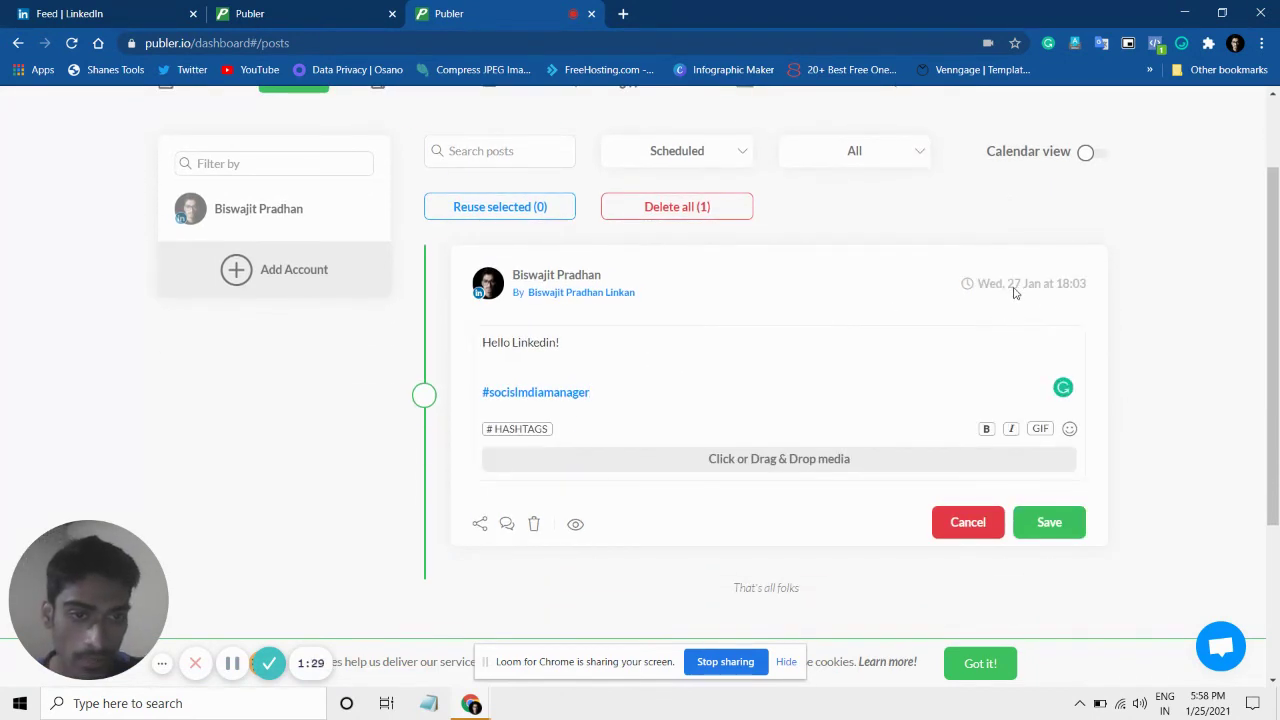
click(692, 384)
scroll(691, 385, down, 1)
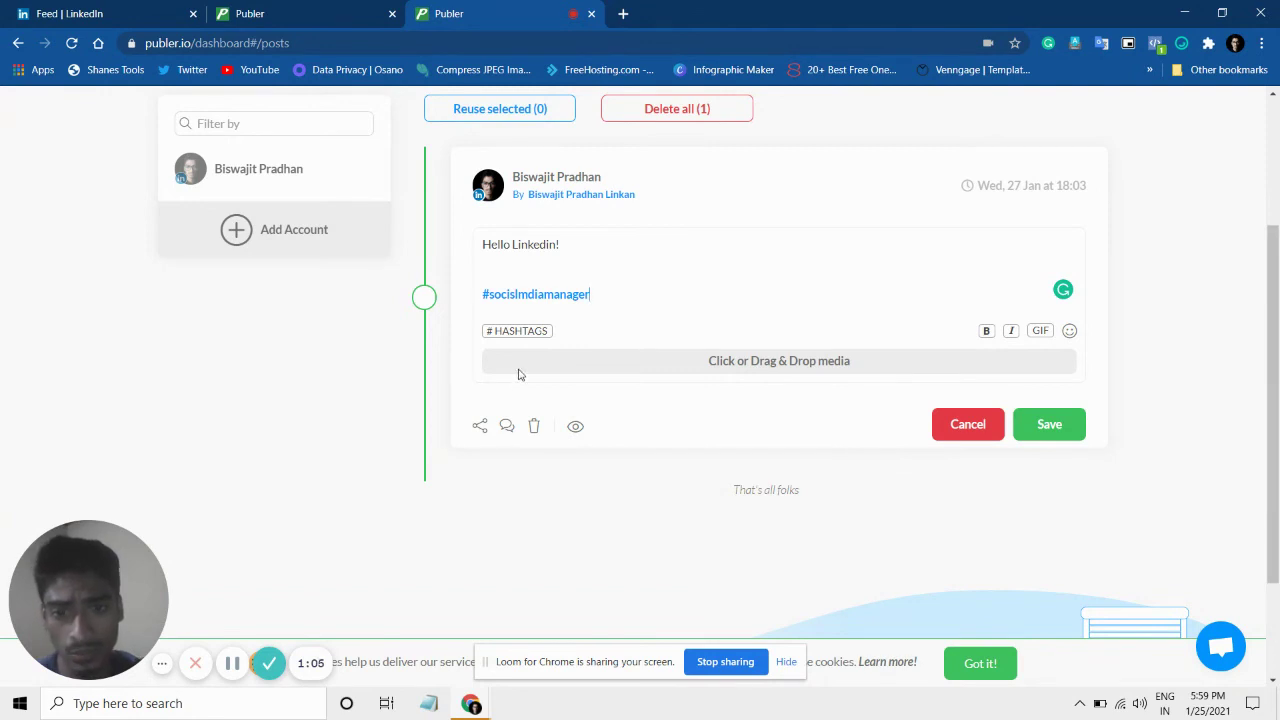
- Enable follow-up comments with no delay and save the comment 'Test'
click(507, 428)
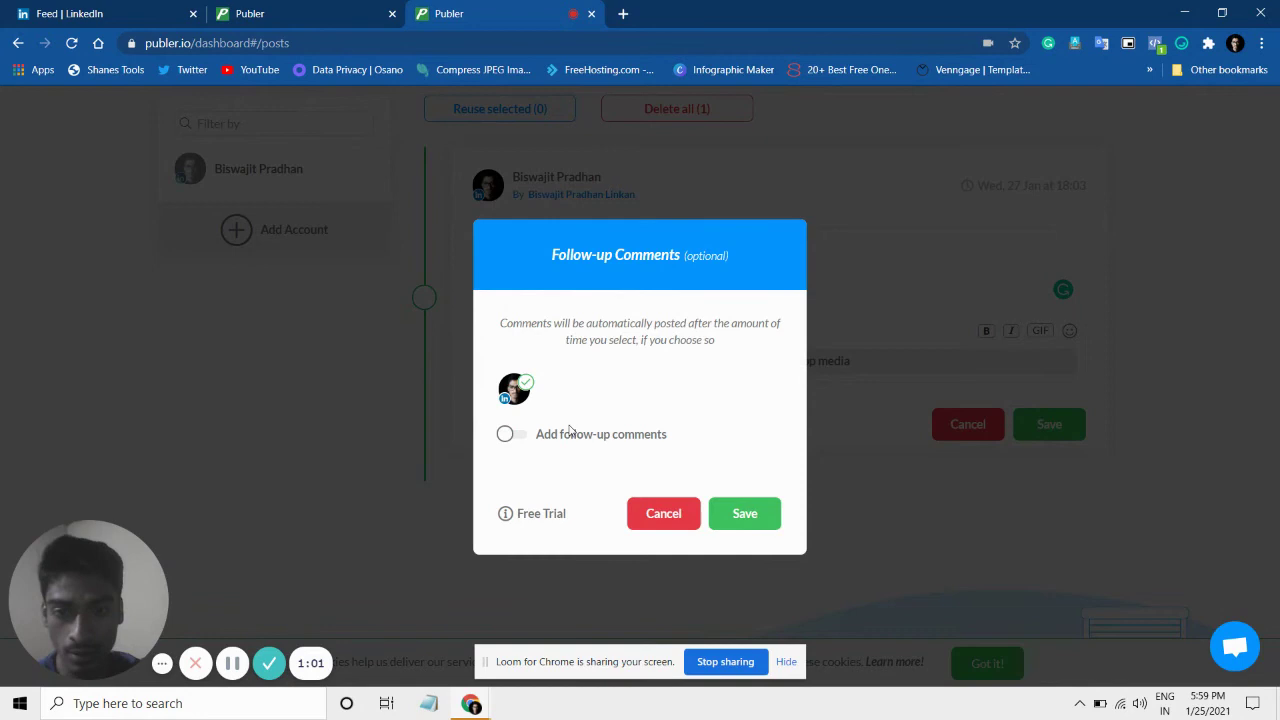
click(505, 434)
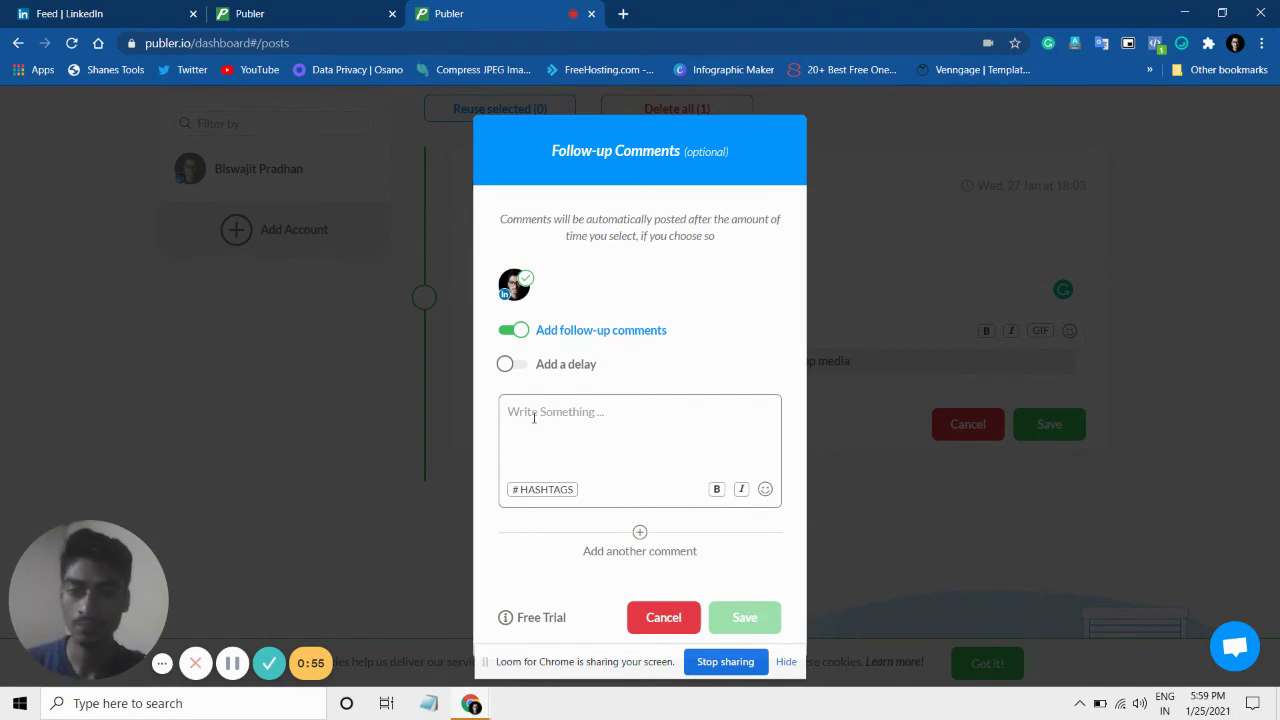
click(534, 418)
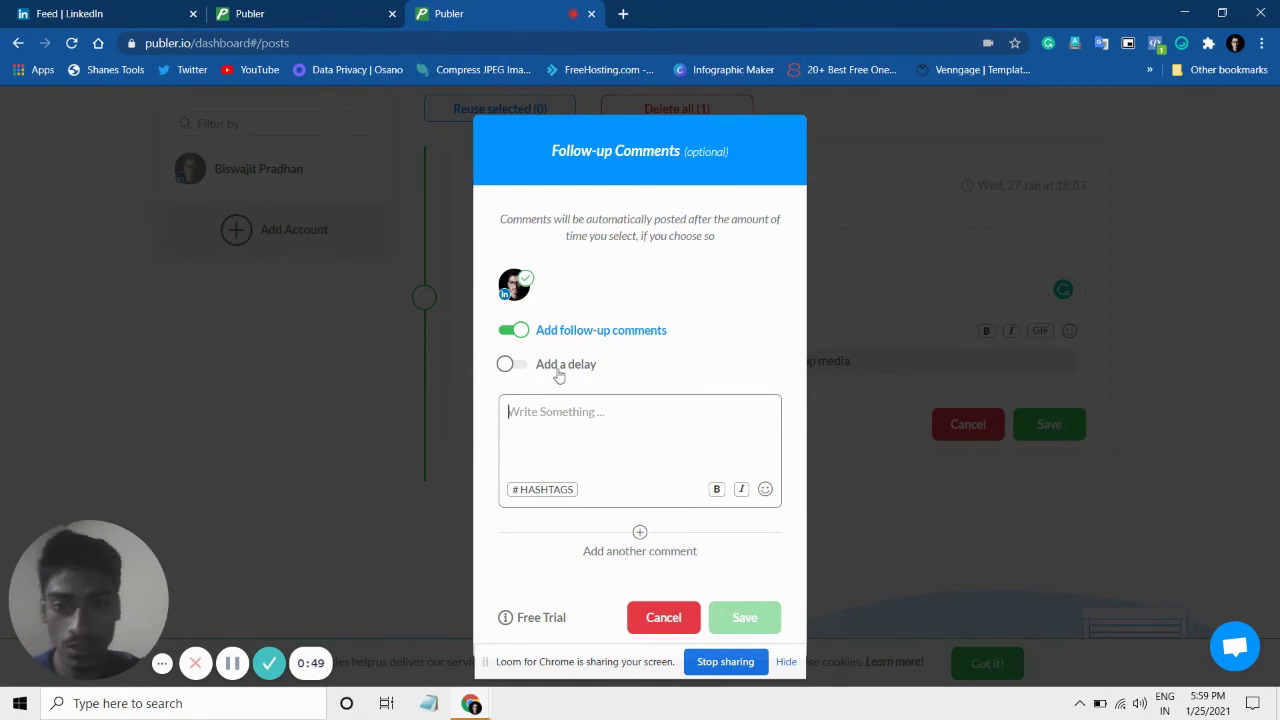
click(515, 369)
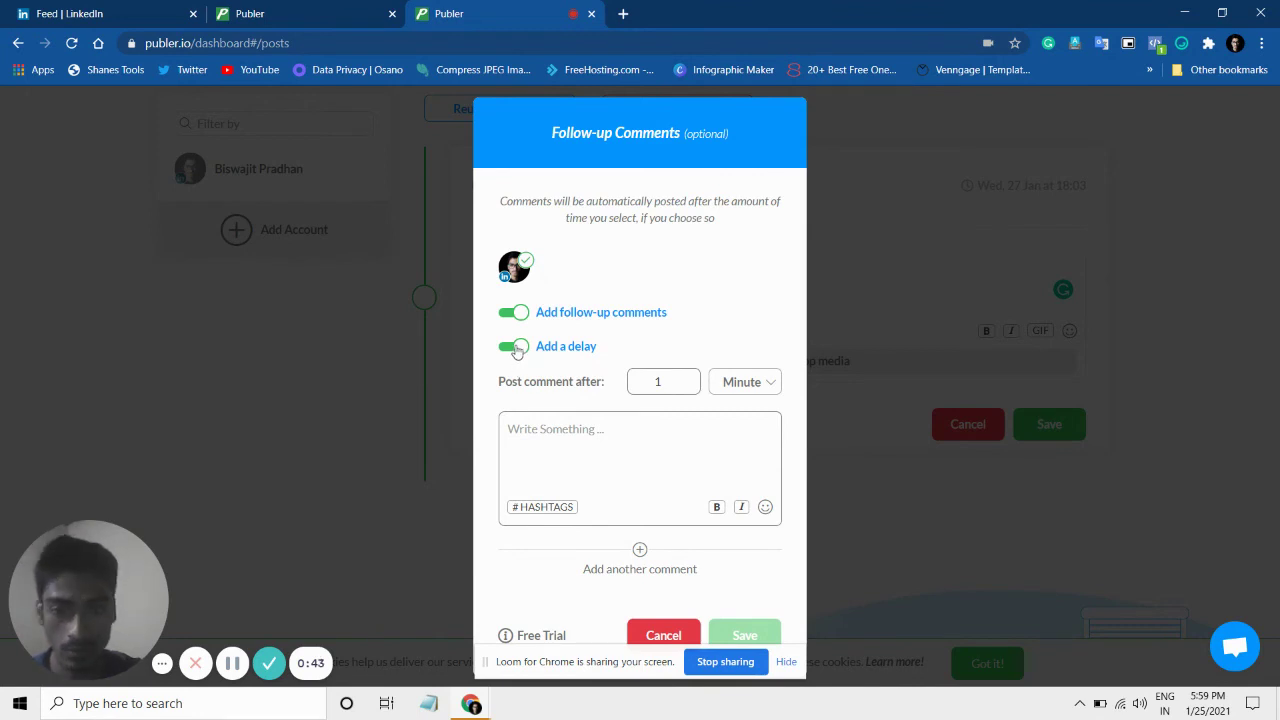
click(516, 346)
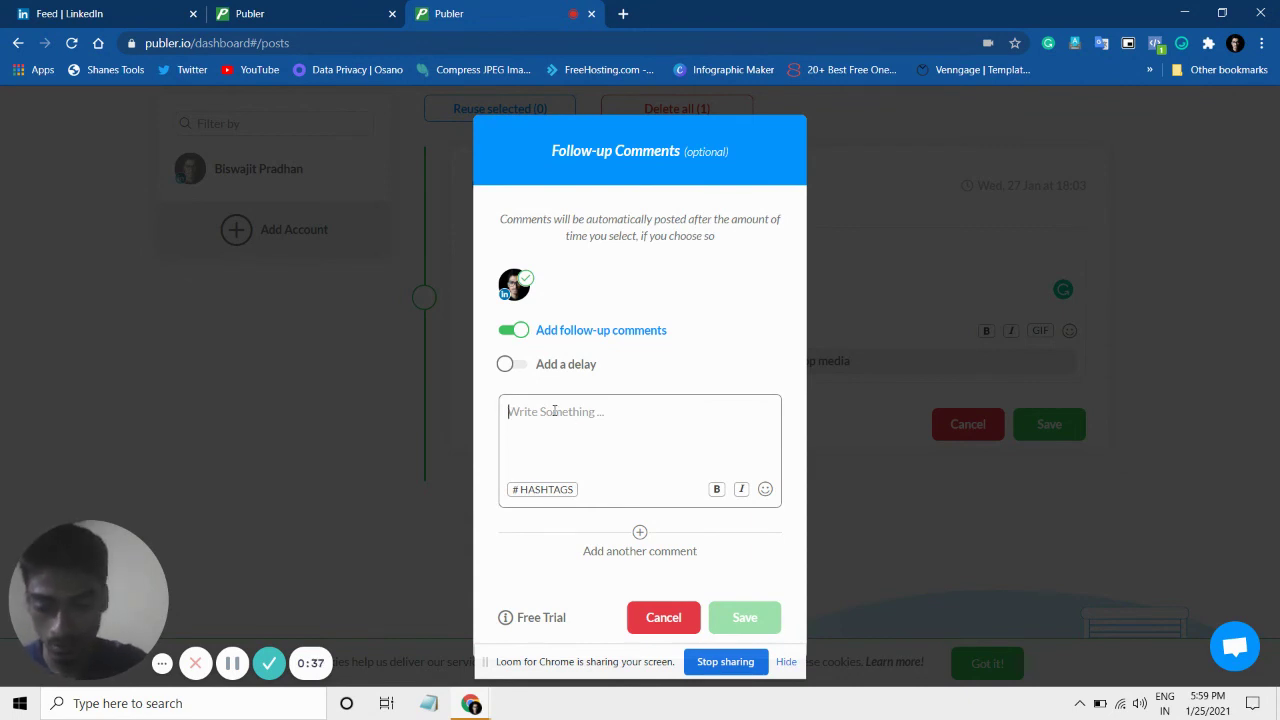
text(Test)
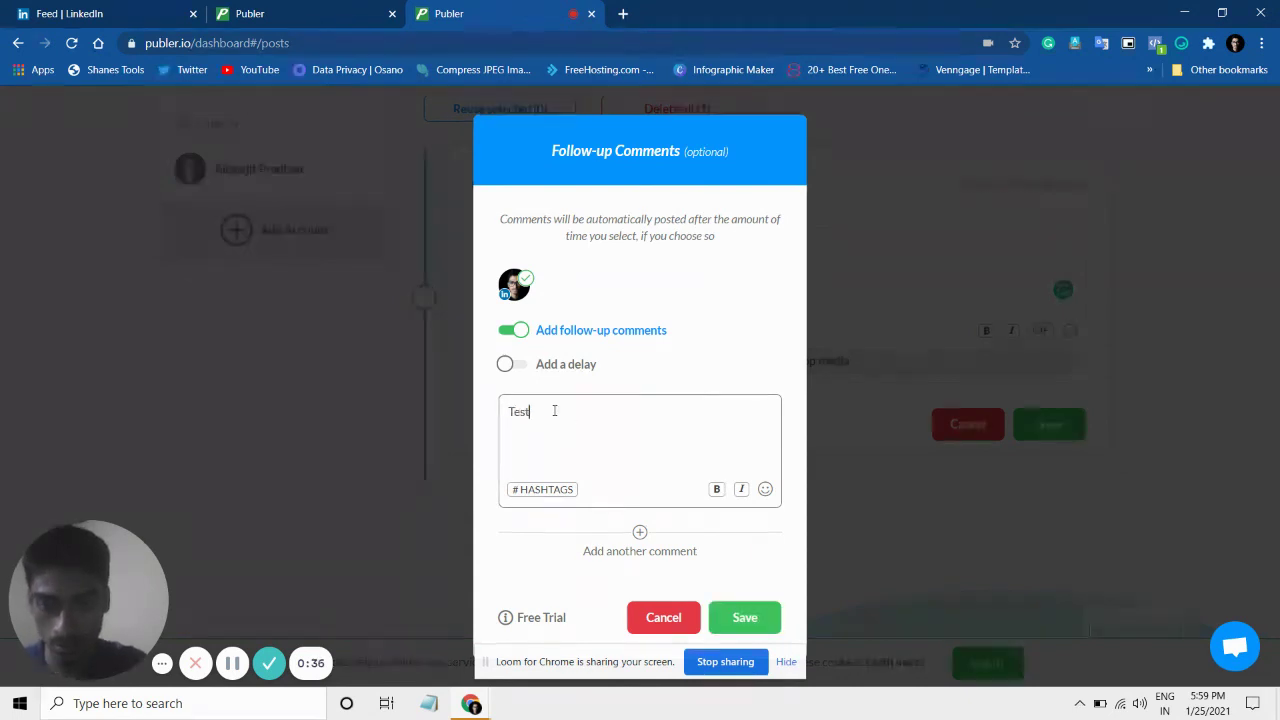
click(746, 622)
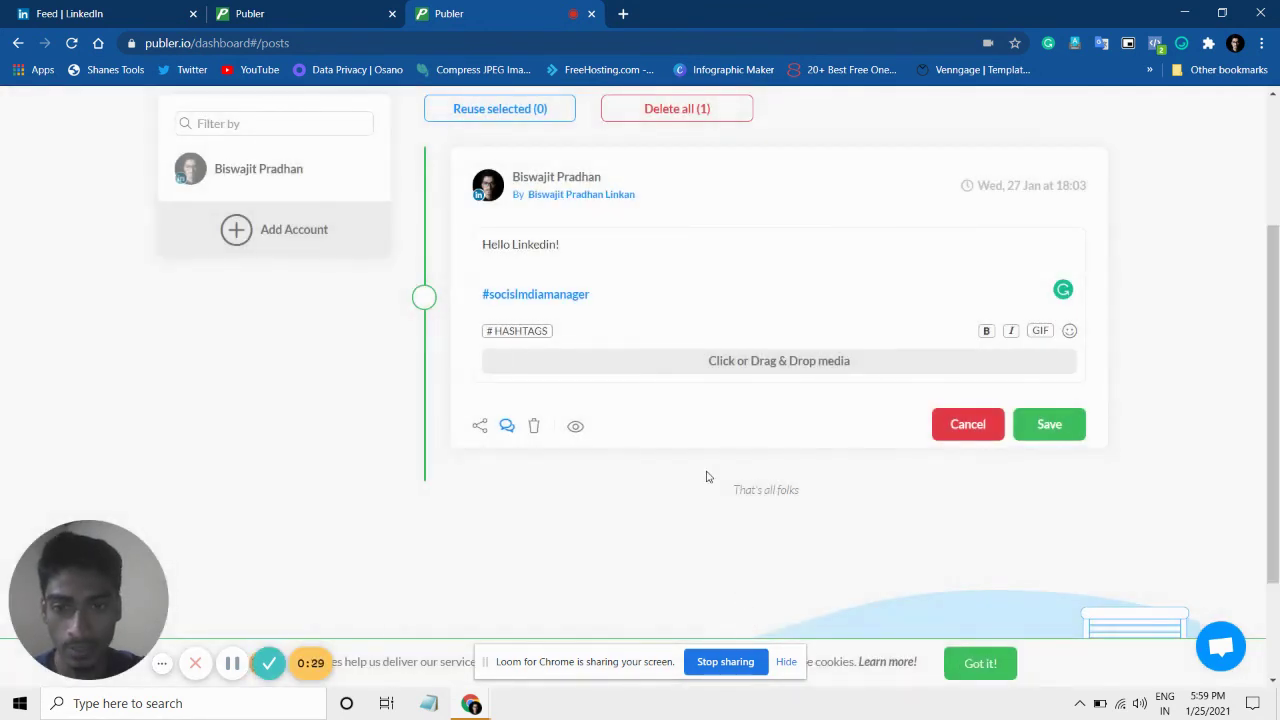
scroll(709, 474, up, 1)
scroll(799, 413, up, 1)
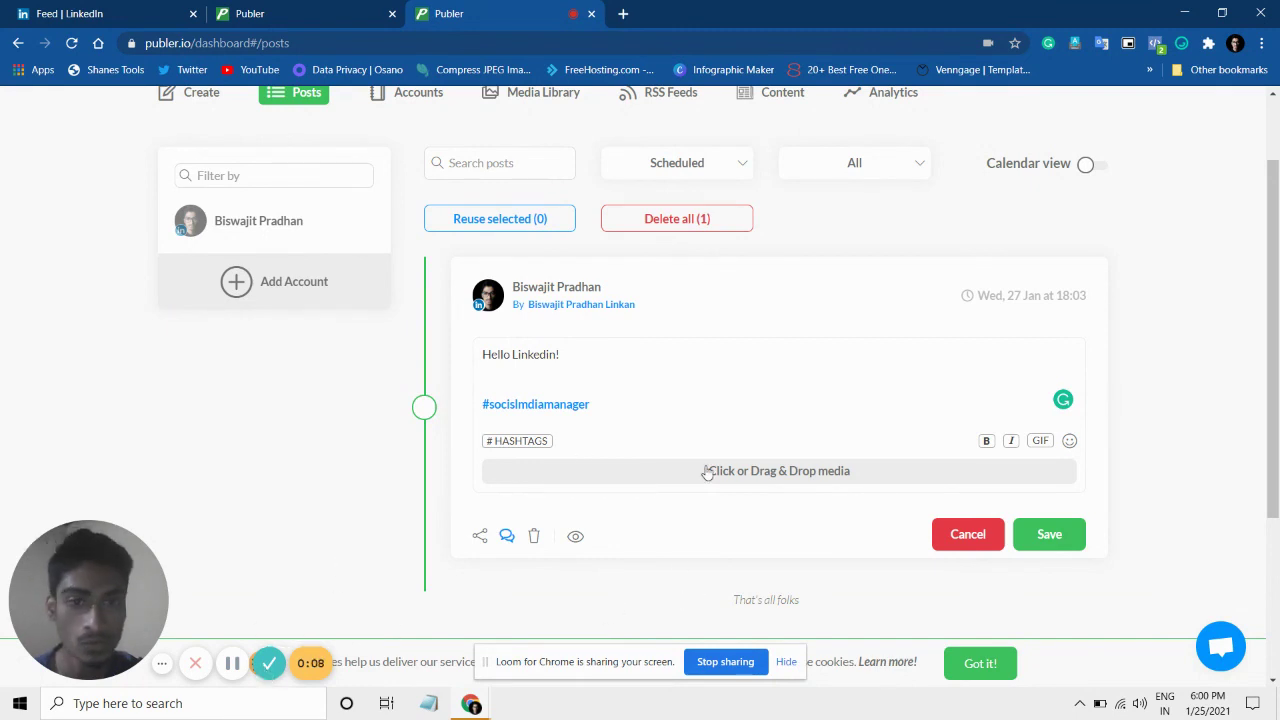
scroll(706, 474, up, 1)
scroll(699, 385, down, 1)
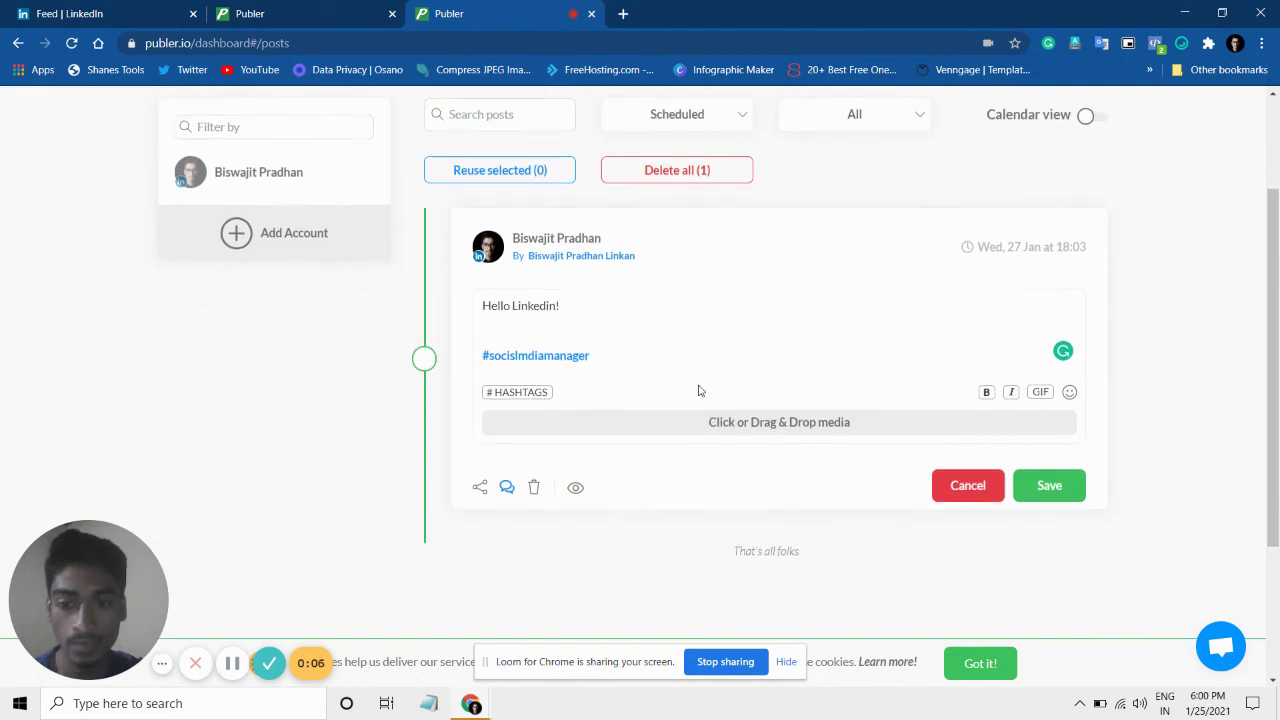
scroll(700, 388, up, 1)
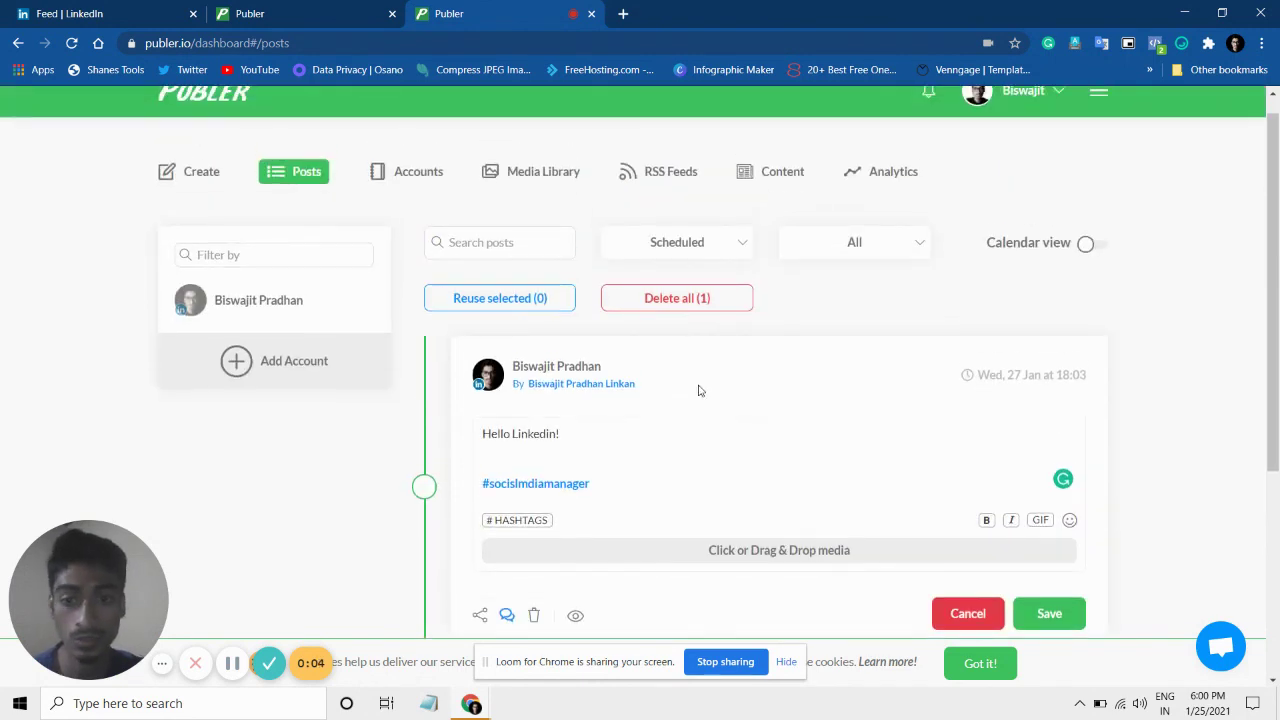